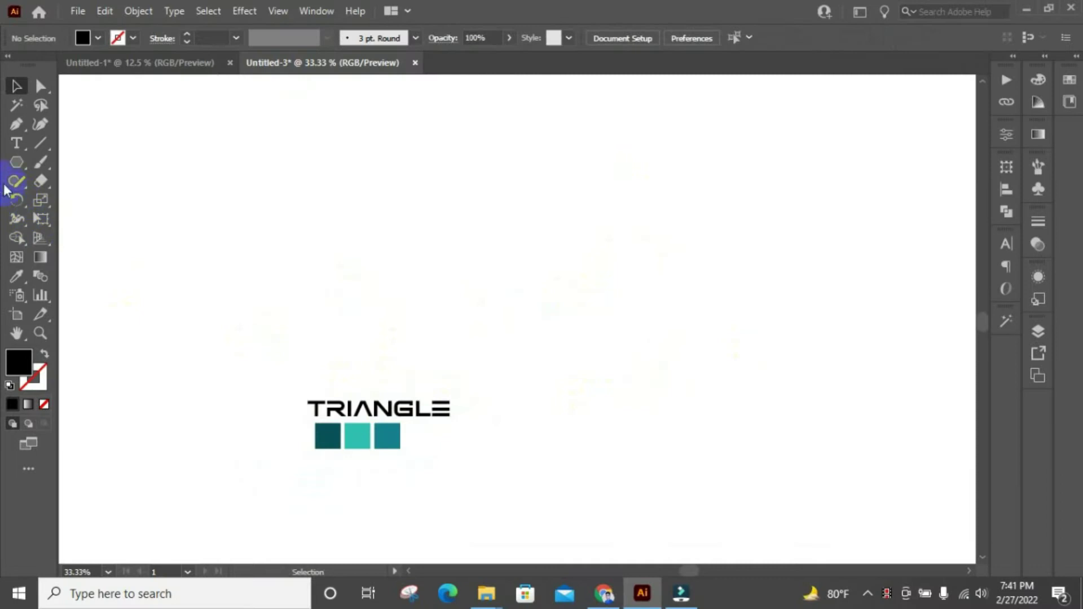
# - Create a three-sided polygon triangle with a 200 pt radius
pyautogui.rightClick(15, 162)
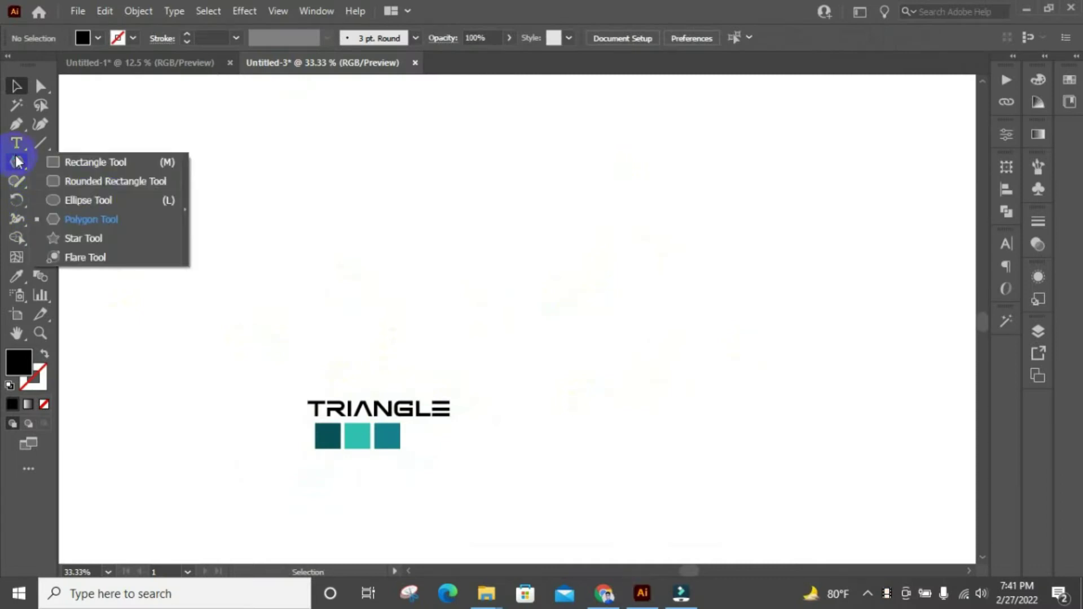
pyautogui.click(94, 223)
pyautogui.click(598, 245)
pyautogui.write('3')
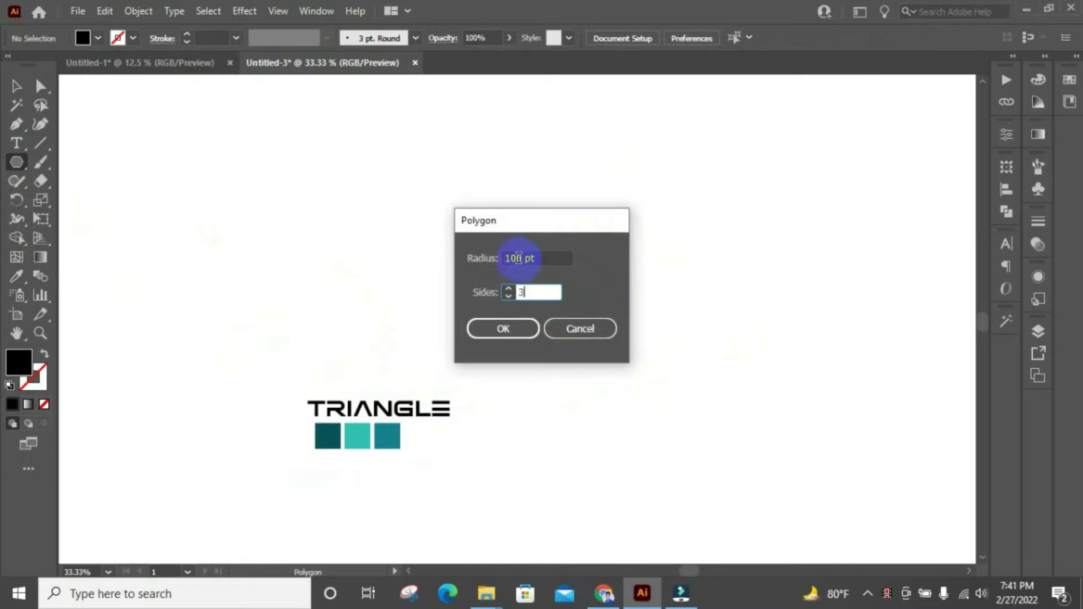
pyautogui.doubleClick(518, 258)
pyautogui.write('200')
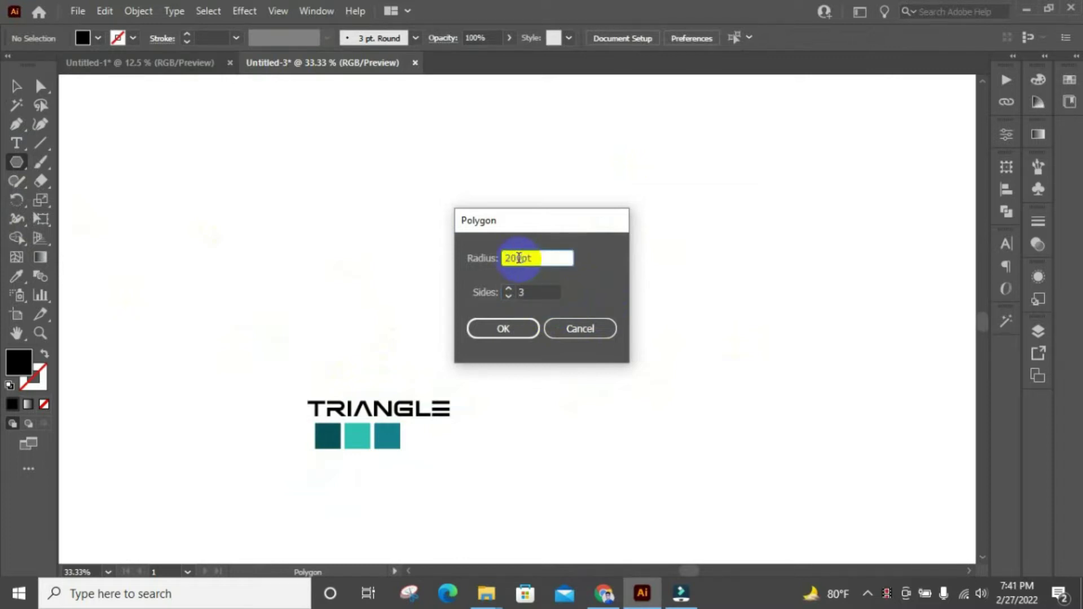
pyautogui.click(508, 328)
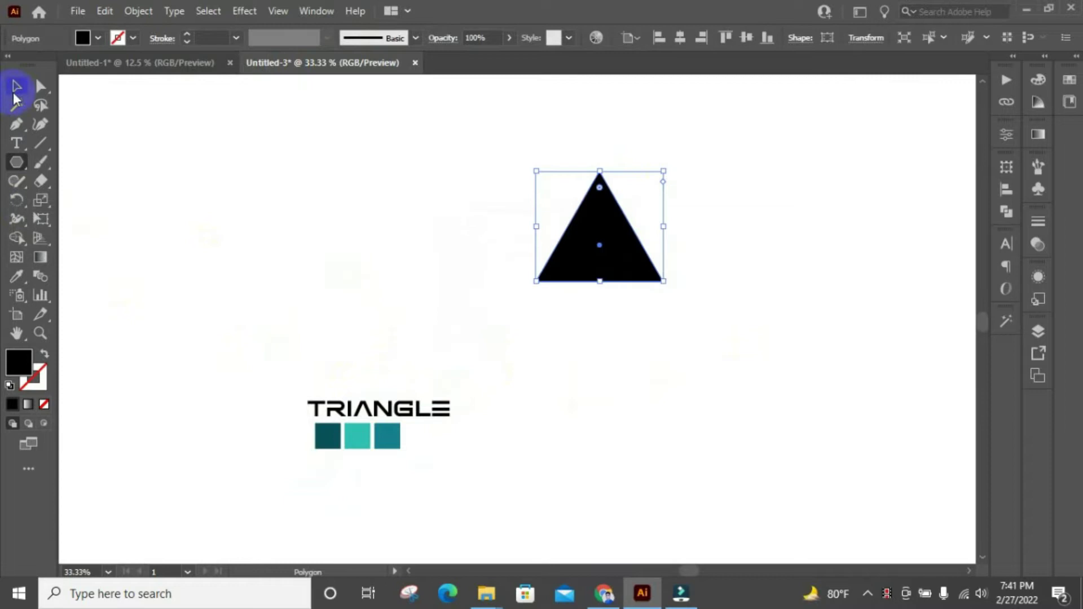
# - Give the triangle no fill and a black outline
pyautogui.click(98, 37)
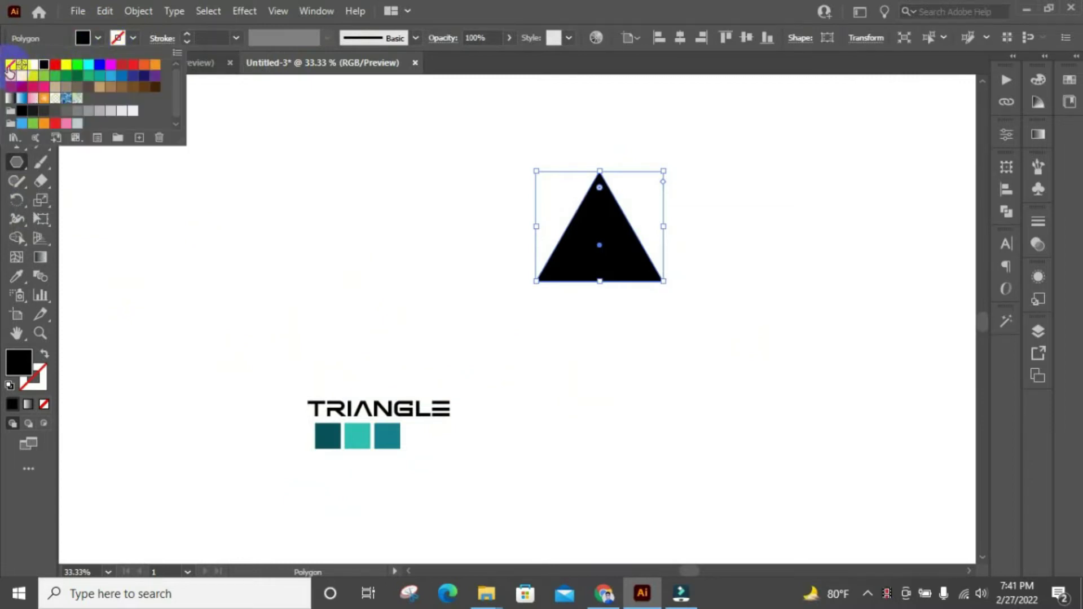
pyautogui.click(11, 64)
pyautogui.click(133, 38)
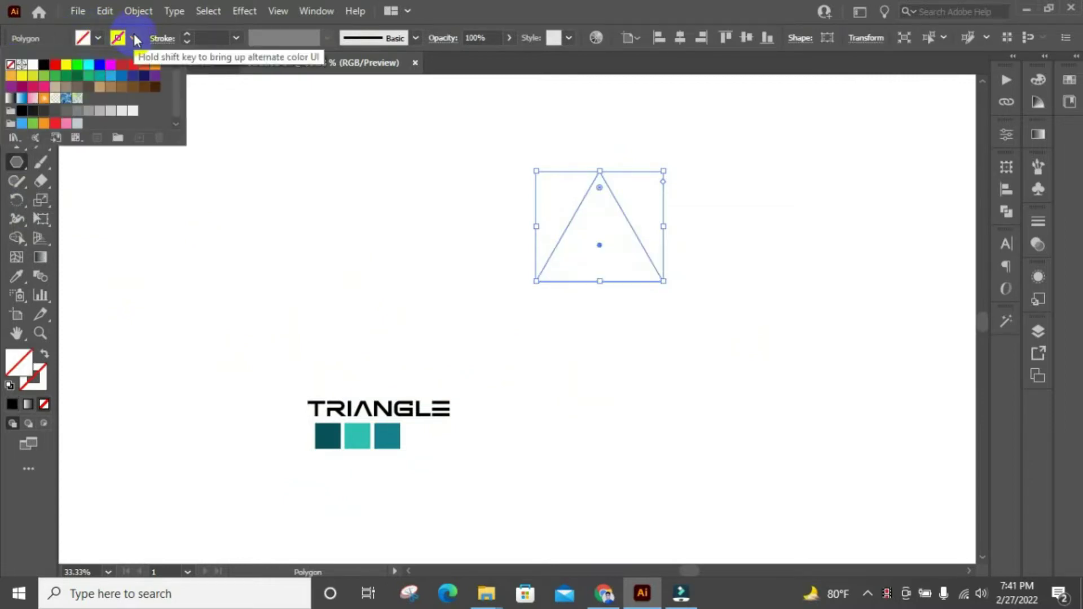
pyautogui.click(43, 64)
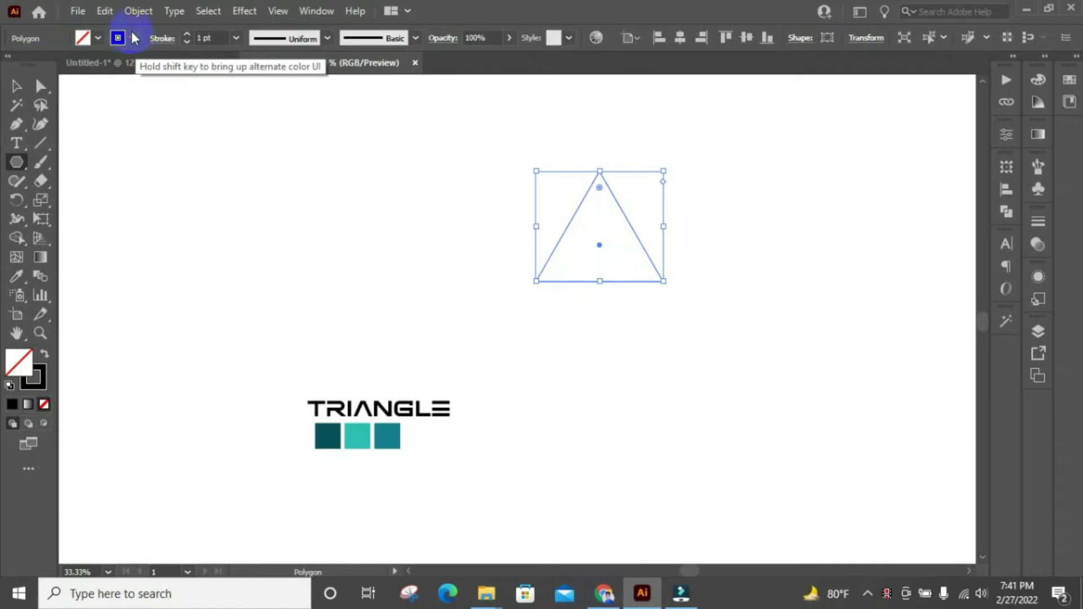
# - Centre the triangle horizontally and vertically on the artboard
pyautogui.click(1006, 189)
pyautogui.click(849, 202)
pyautogui.click(947, 202)
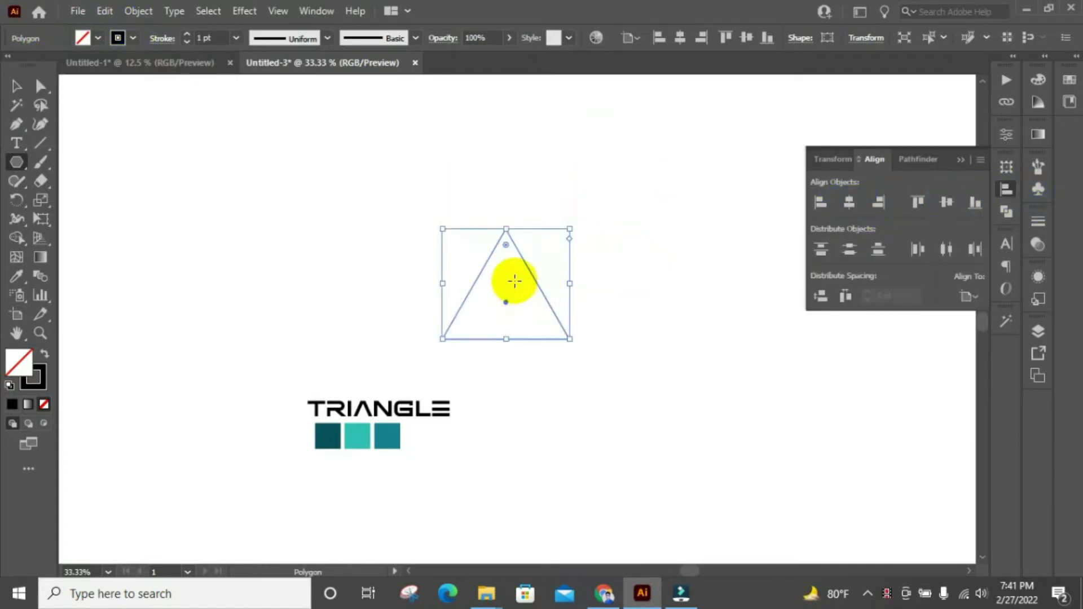
pyautogui.scroll(1, 515, 281)
pyautogui.click(1007, 189)
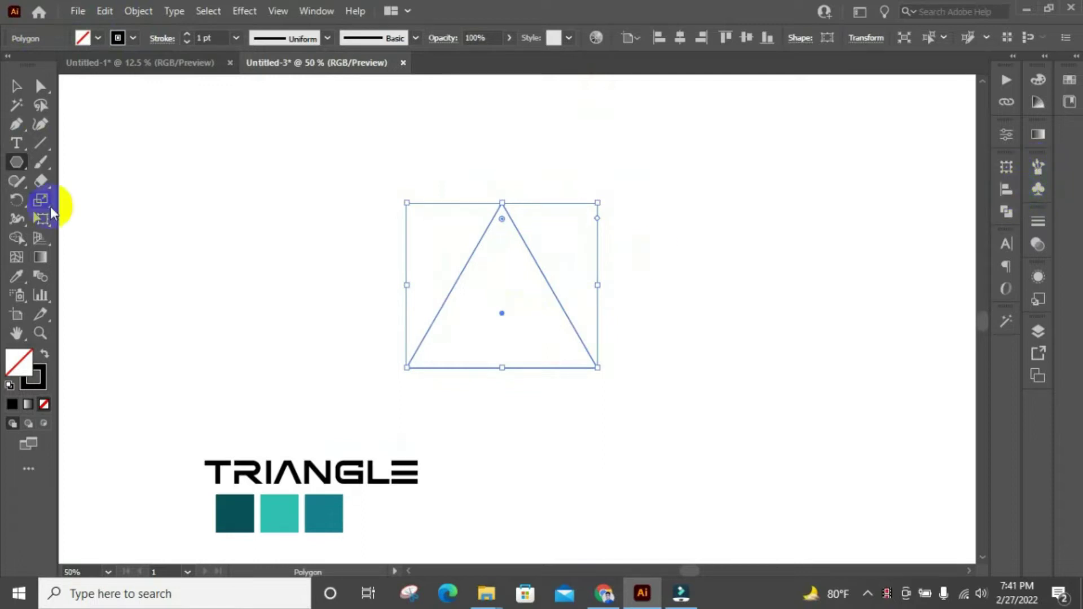
# - Deselect the triangle and start a new six-sided polygon
pyautogui.click(16, 85)
pyautogui.click(326, 208)
pyautogui.click(22, 159)
pyautogui.click(292, 200)
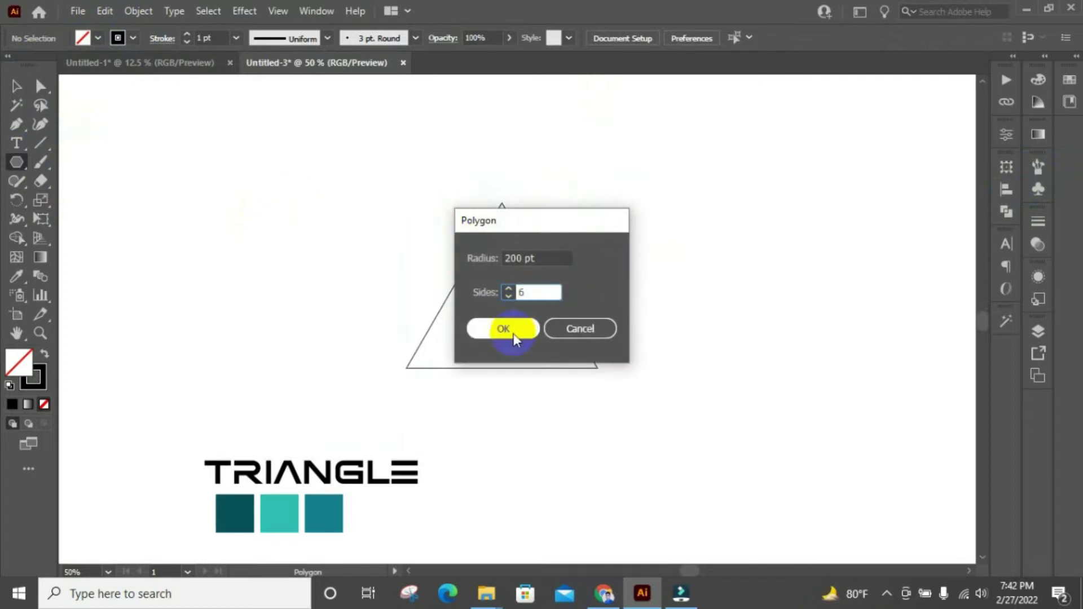
# - Create a 50 pt hexagon and drag it into the middle of the triangle
pyautogui.doubleClick(518, 258)
pyautogui.write('50')
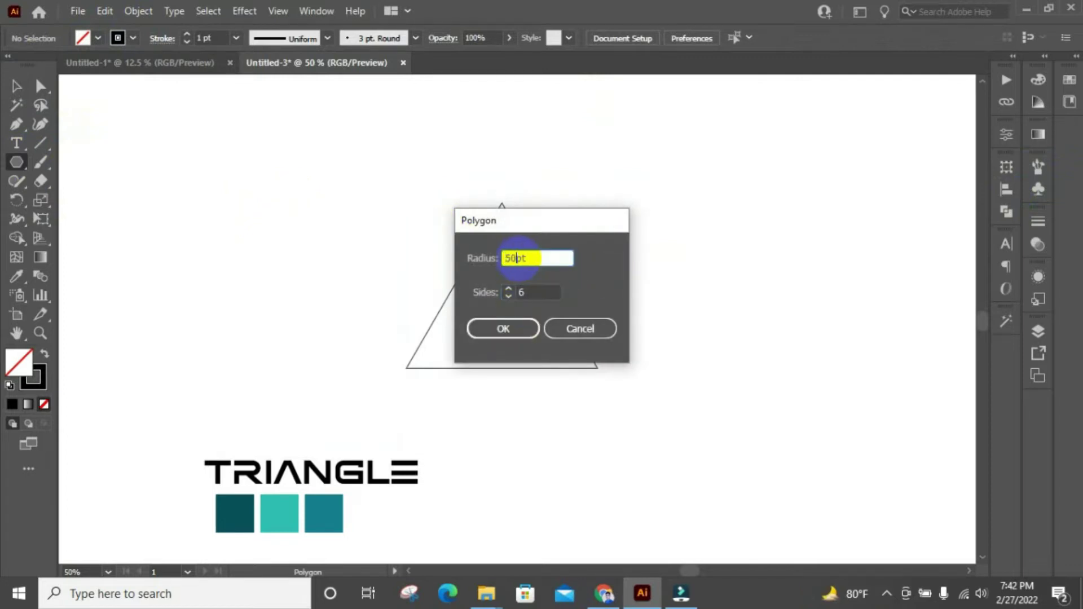
pyautogui.click(503, 327)
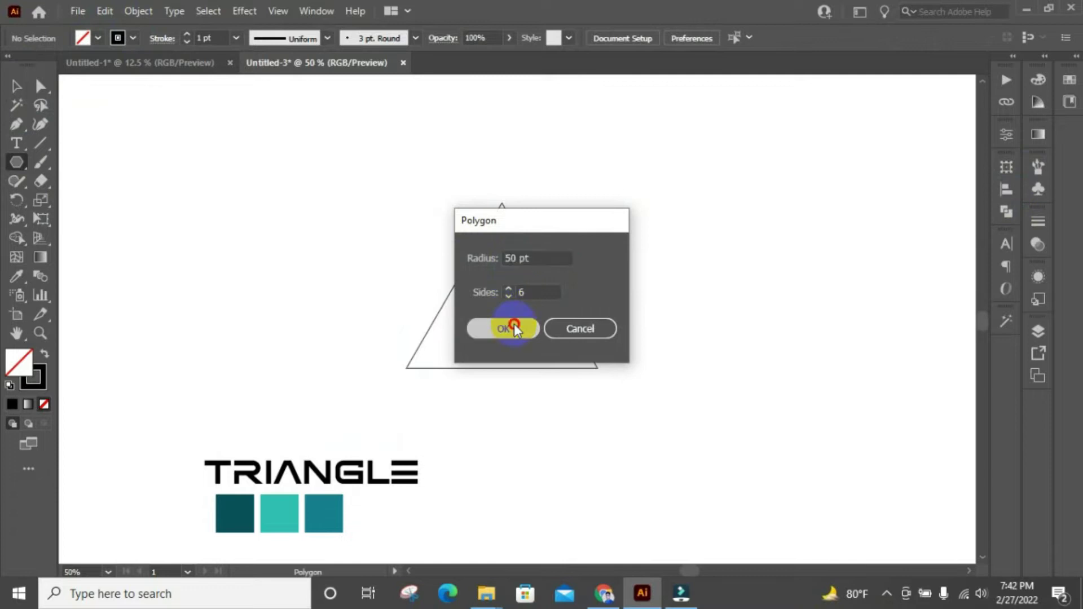
pyautogui.click(12, 85)
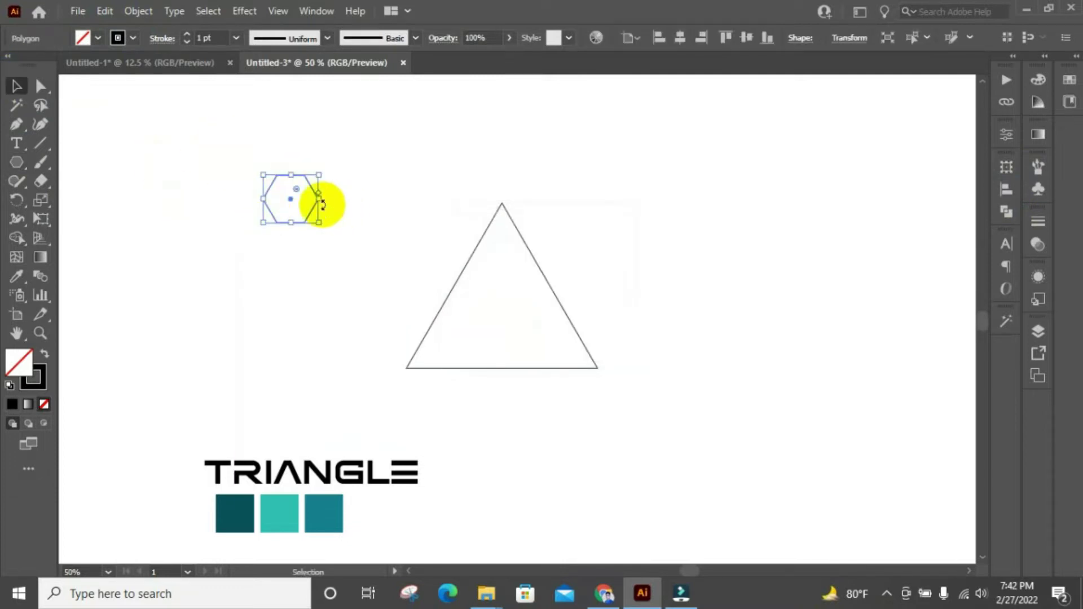
pyautogui.moveTo(309, 211); pyautogui.dragTo(521, 317)
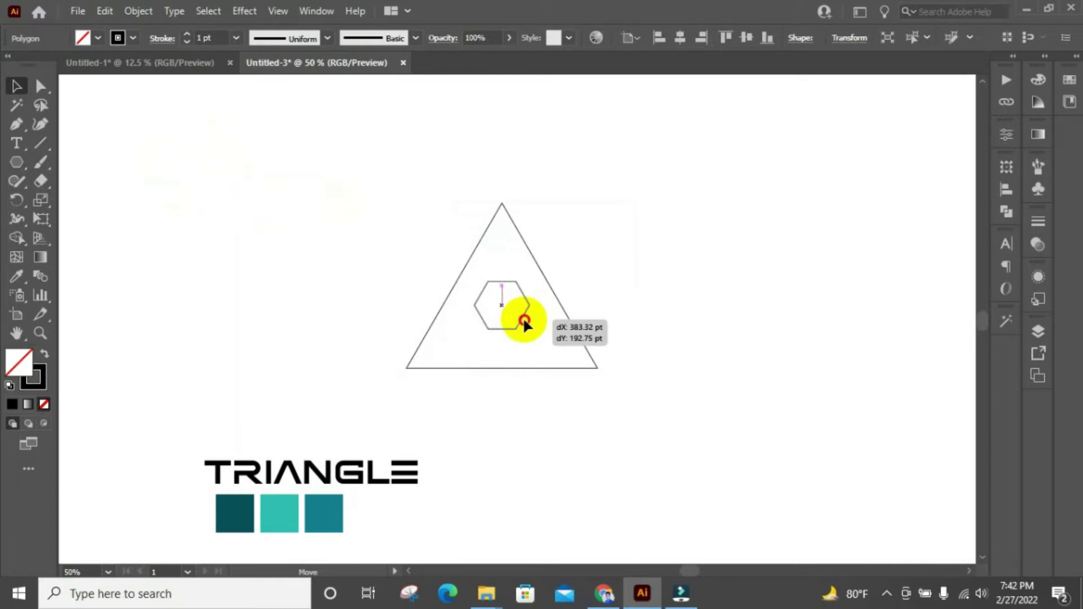
# - Select the hexagon and triangle together and align them on a shared vertical centre
pyautogui.moveTo(366, 183); pyautogui.dragTo(634, 364)
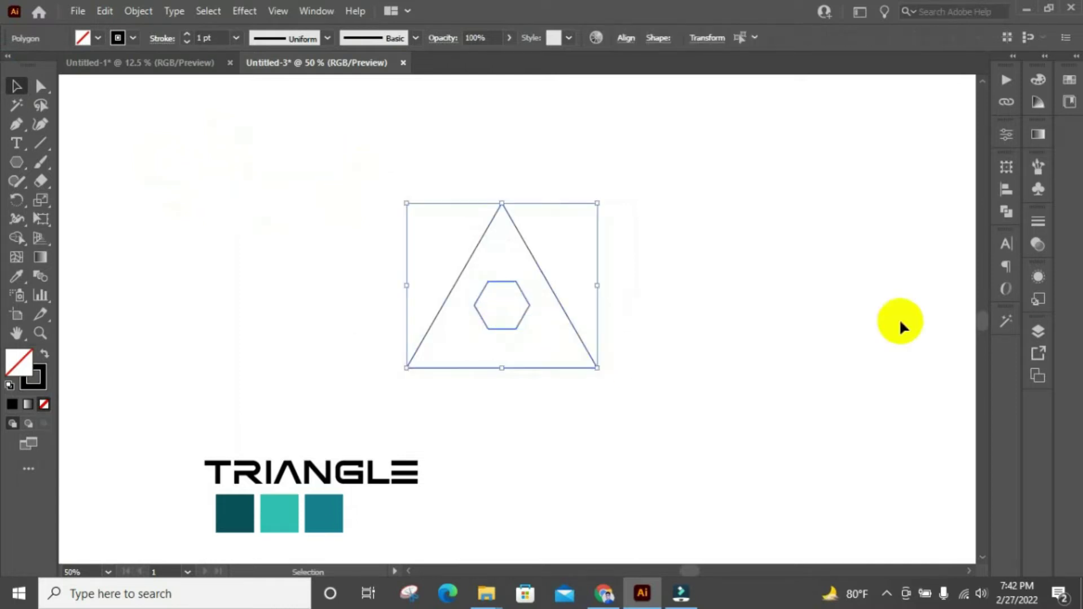
pyautogui.click(1007, 189)
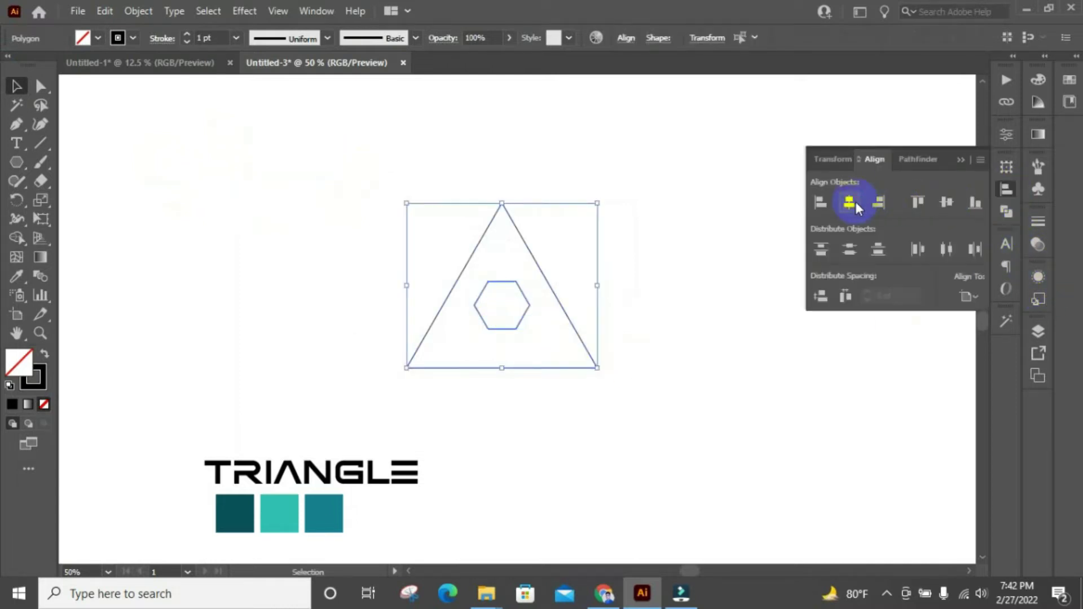
pyautogui.click(946, 202)
pyautogui.click(1003, 196)
pyautogui.click(728, 293)
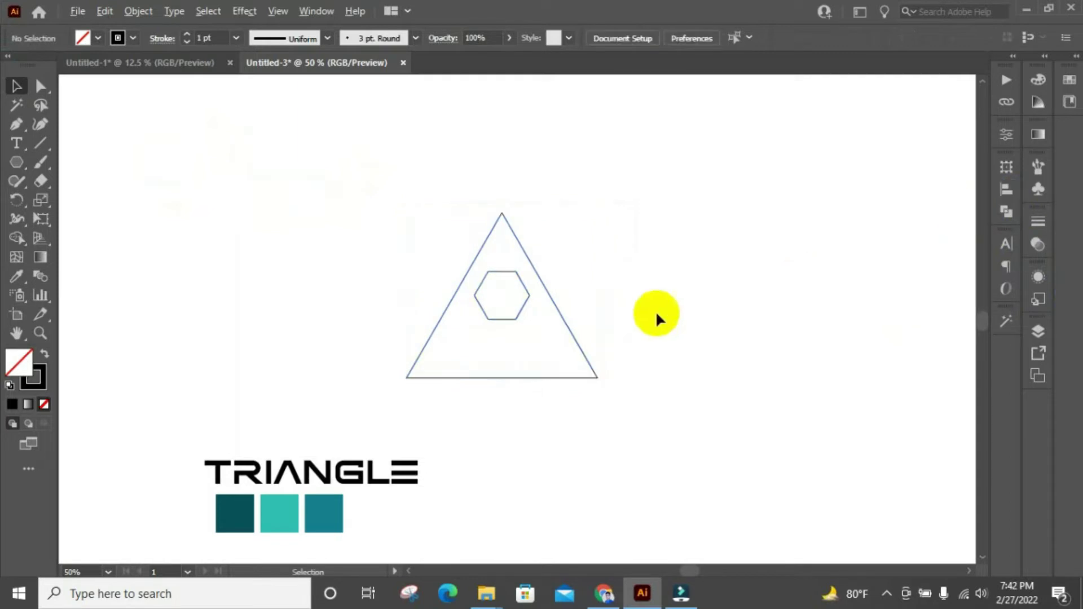
pyautogui.scroll(2, 584, 372)
pyautogui.scroll(2, 471, 310)
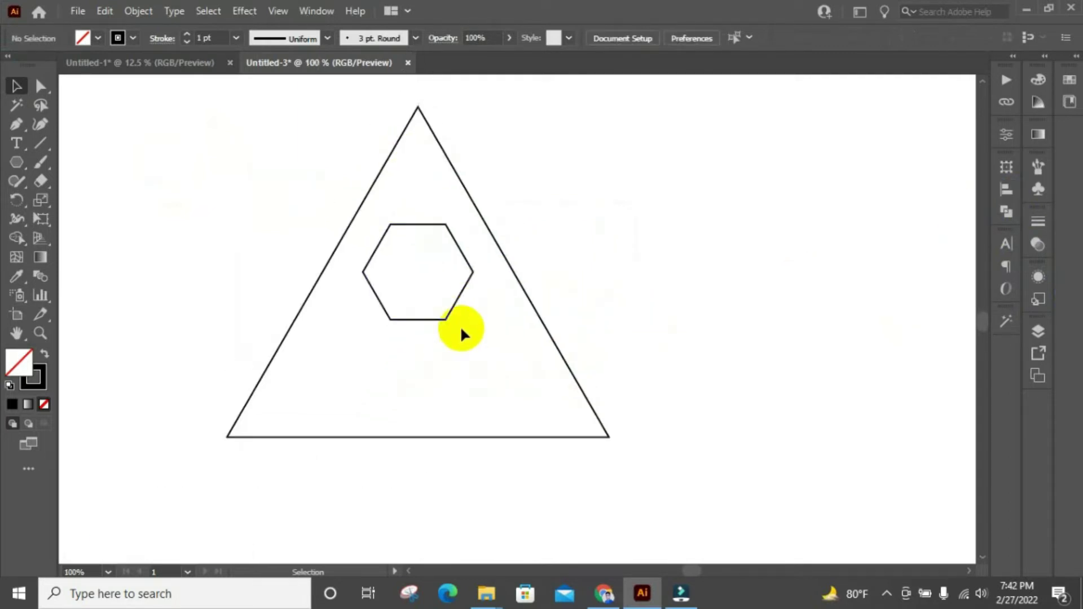
# - Rotate the hexagon corner-down and enlarge it until its corners meet the triangle's sides and base
pyautogui.click(441, 314)
pyautogui.moveTo(479, 218); pyautogui.dragTo(476, 339)
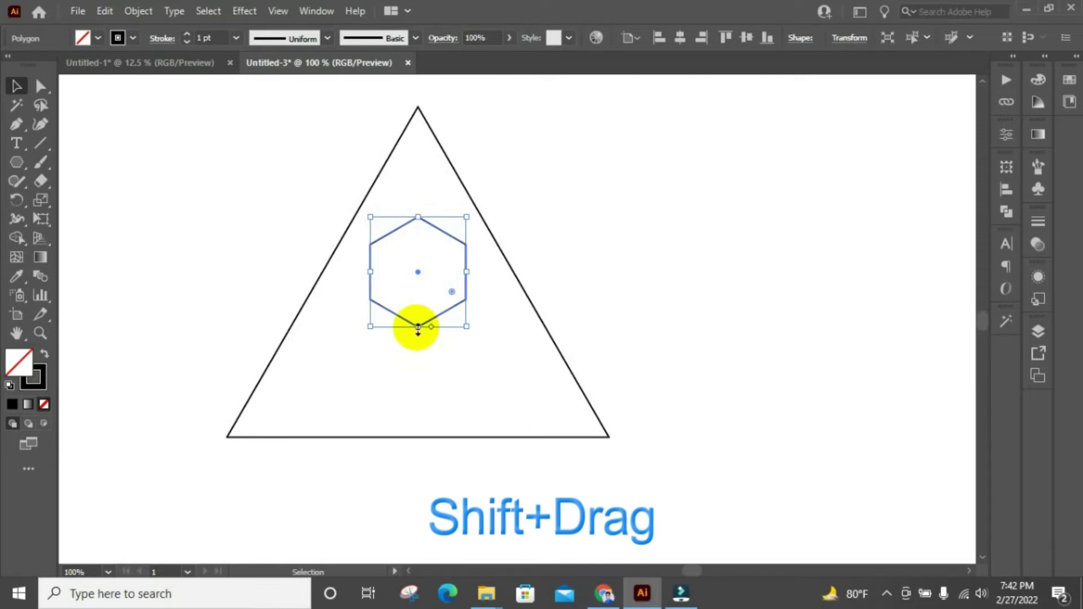
pyautogui.moveTo(418, 327); pyautogui.dragTo(418, 436)
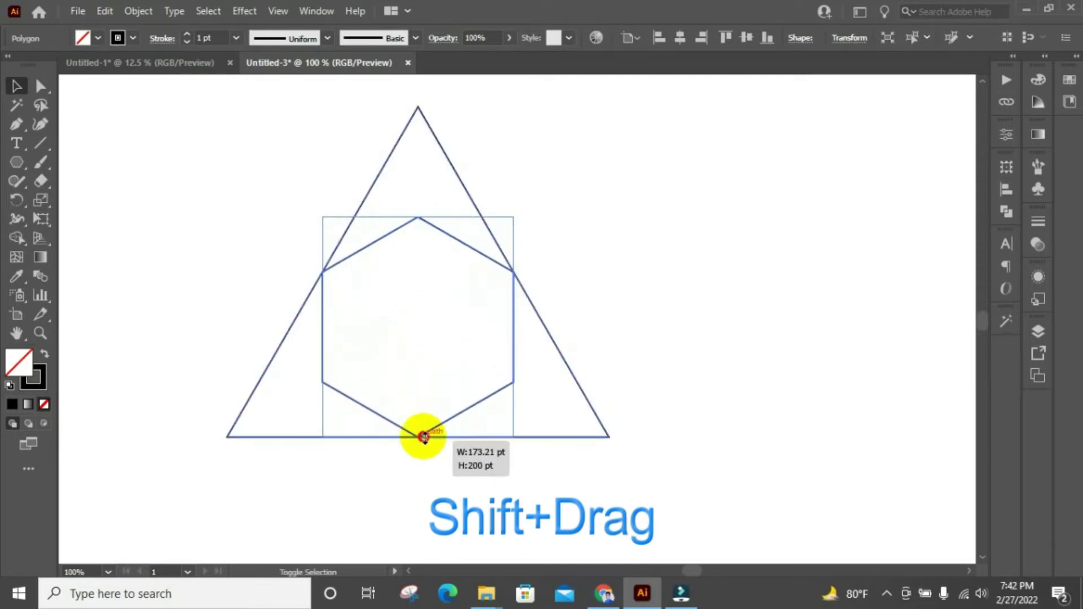
pyautogui.scroll(5, 425, 216)
pyautogui.scroll(-3, 662, 198)
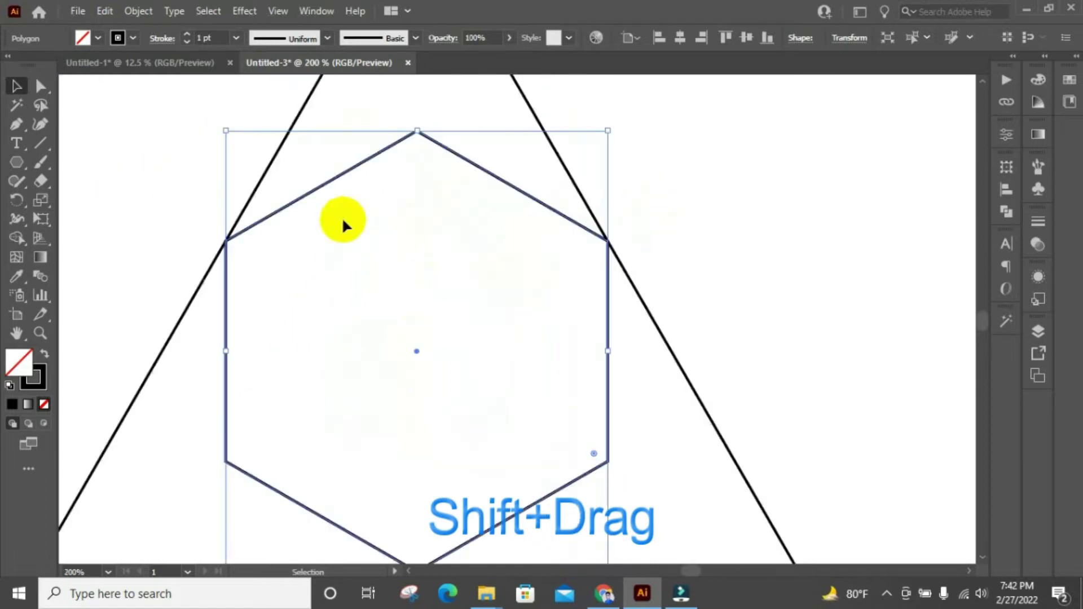
pyautogui.scroll(3, 212, 224)
pyautogui.scroll(-2, 282, 257)
pyautogui.scroll(-1, 282, 257)
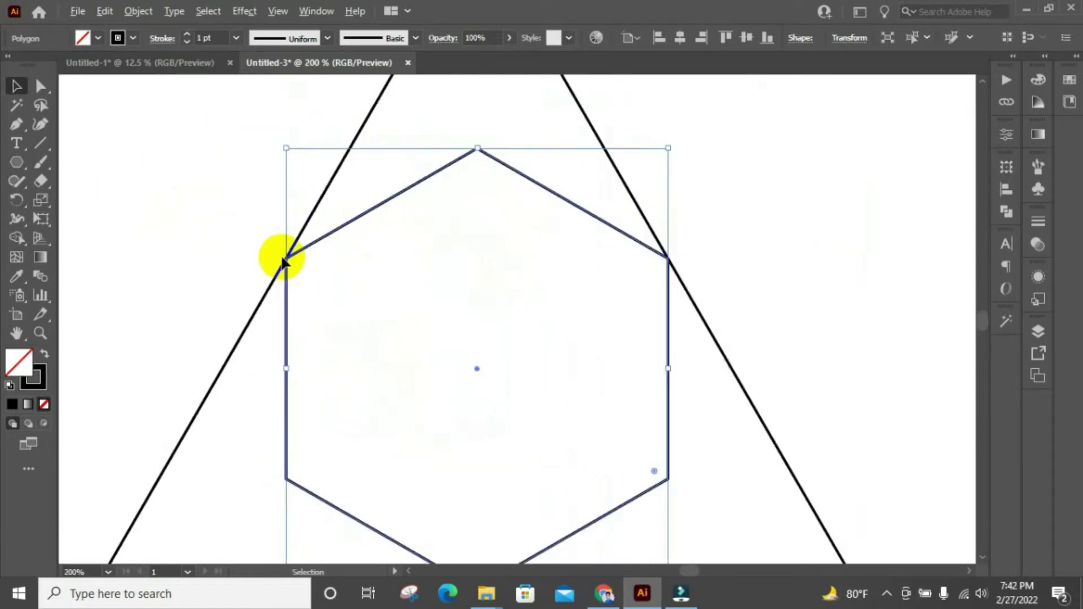
pyautogui.scroll(-1, 285, 256)
pyautogui.scroll(-1, 526, 164)
pyautogui.click(681, 213)
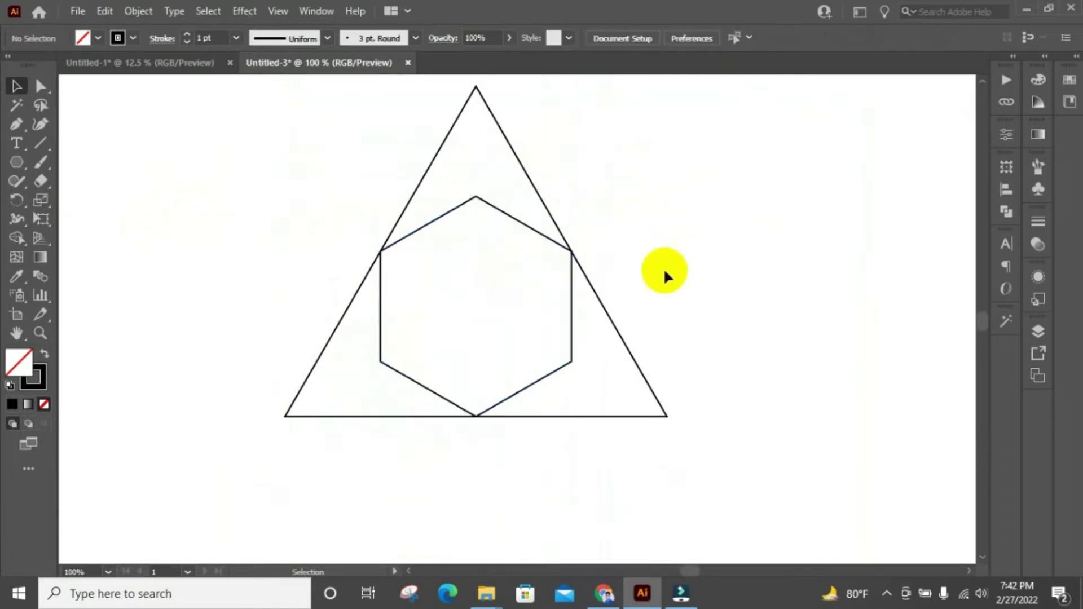
pyautogui.click(40, 143)
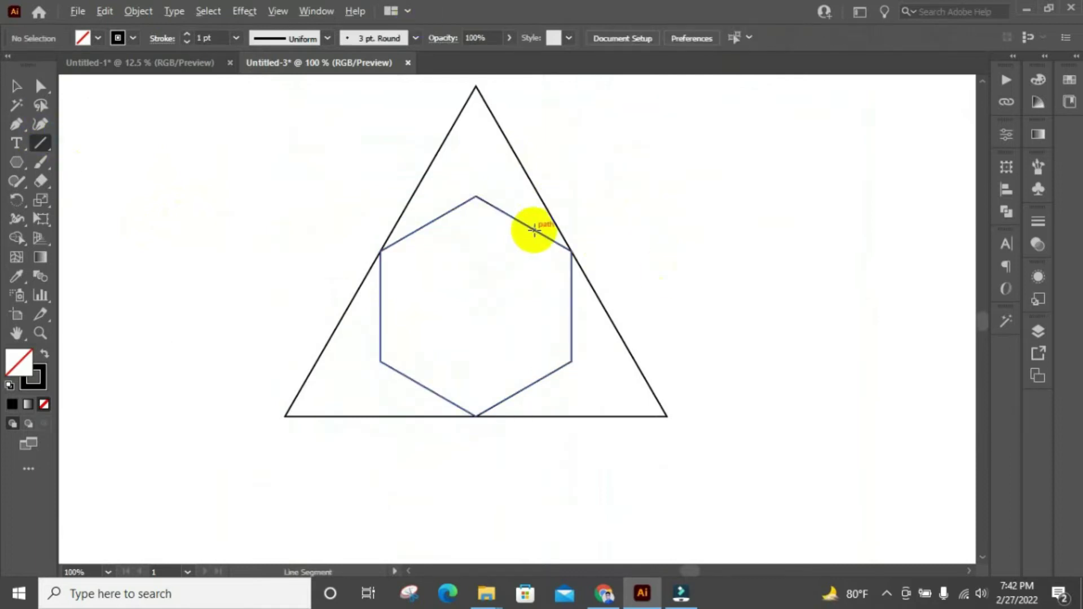
# - Draw three dividing lines through the hexagon's centre, the last running from apex to base midpoint
pyautogui.scroll(1, 536, 226)
pyautogui.scroll(1, 536, 225)
pyautogui.scroll(-1, 646, 208)
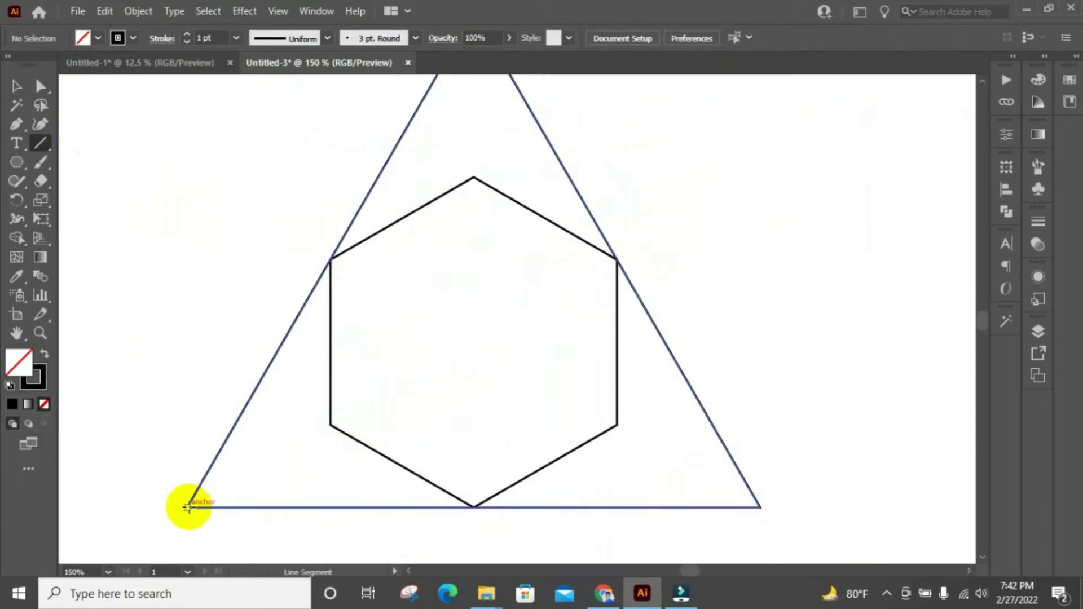
pyautogui.moveTo(186, 507); pyautogui.dragTo(618, 257)
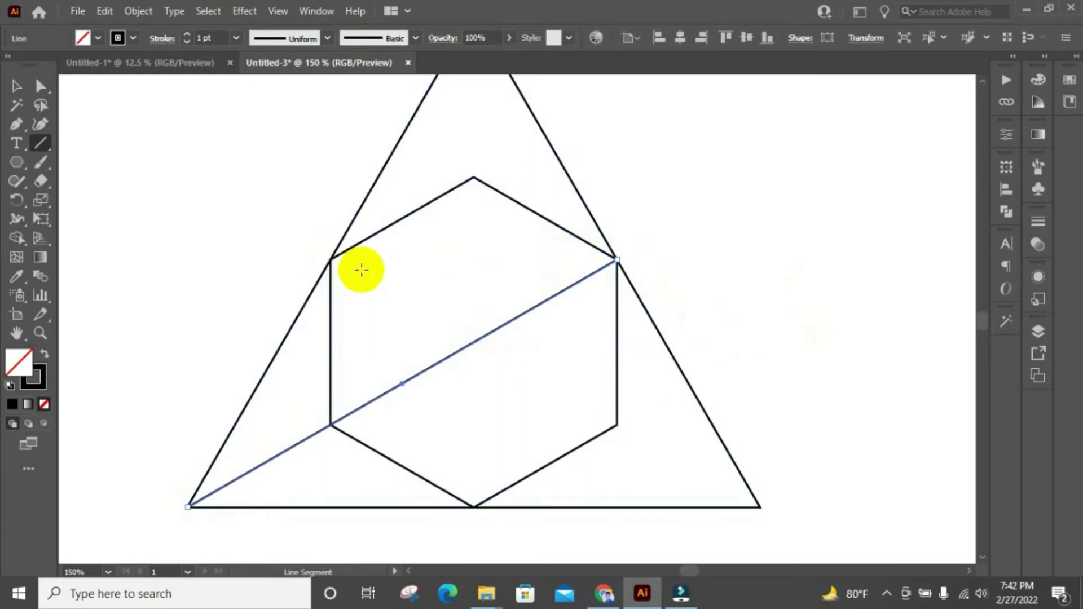
pyautogui.scroll(2, 358, 271)
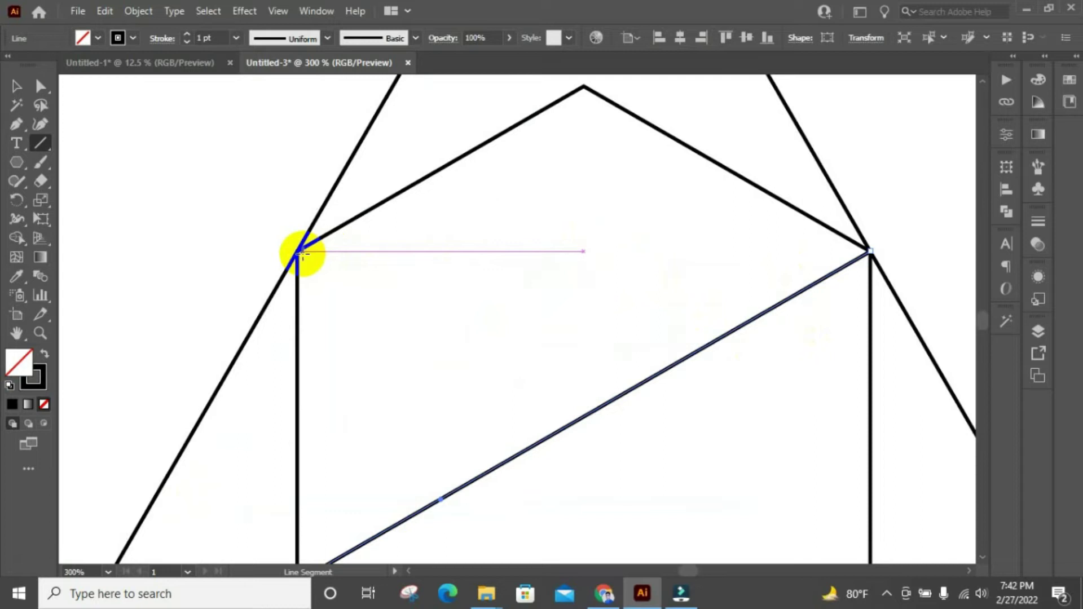
pyautogui.scroll(-1, 300, 253)
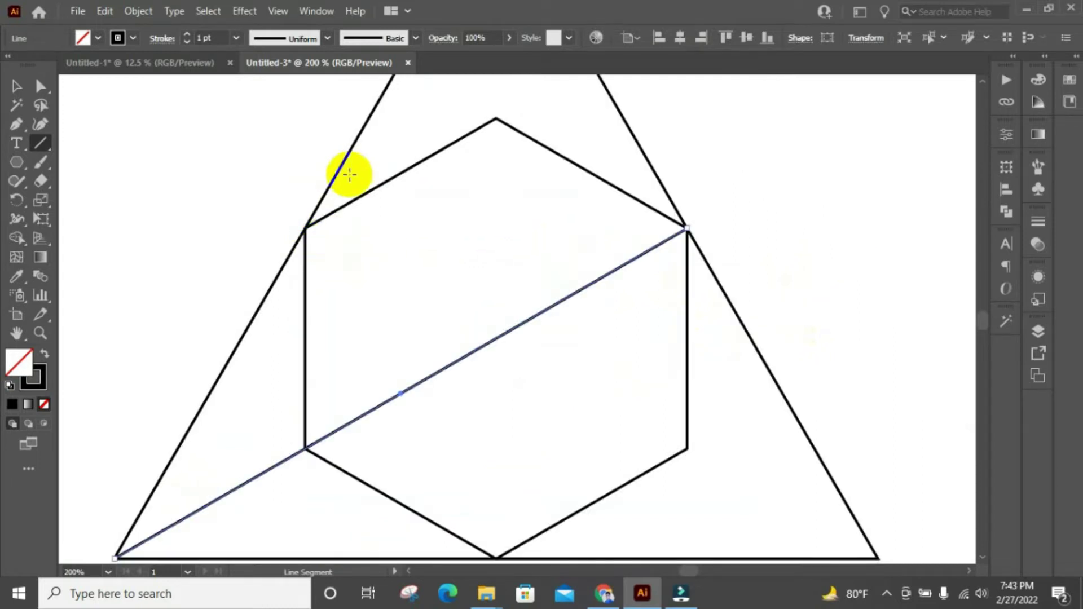
pyautogui.keyDown('ctrl'); pyautogui.keyDown('shift'); pyautogui.click(303, 228); pyautogui.keyUp('shift'); pyautogui.keyUp('ctrl')
pyautogui.moveTo(304, 228)
pyautogui.mouseDown()
pyautogui.moveTo(866, 401)
pyautogui.moveTo(877, 439)
pyautogui.mouseUp()
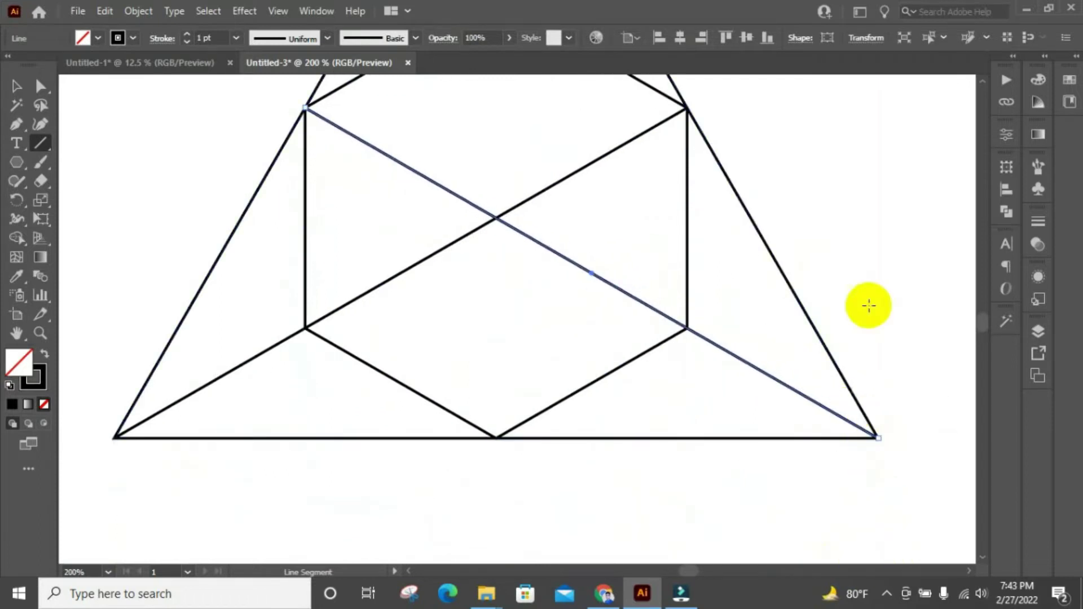
pyautogui.scroll(1, 734, 333)
pyautogui.scroll(-2, 621, 361)
pyautogui.scroll(-2, 564, 373)
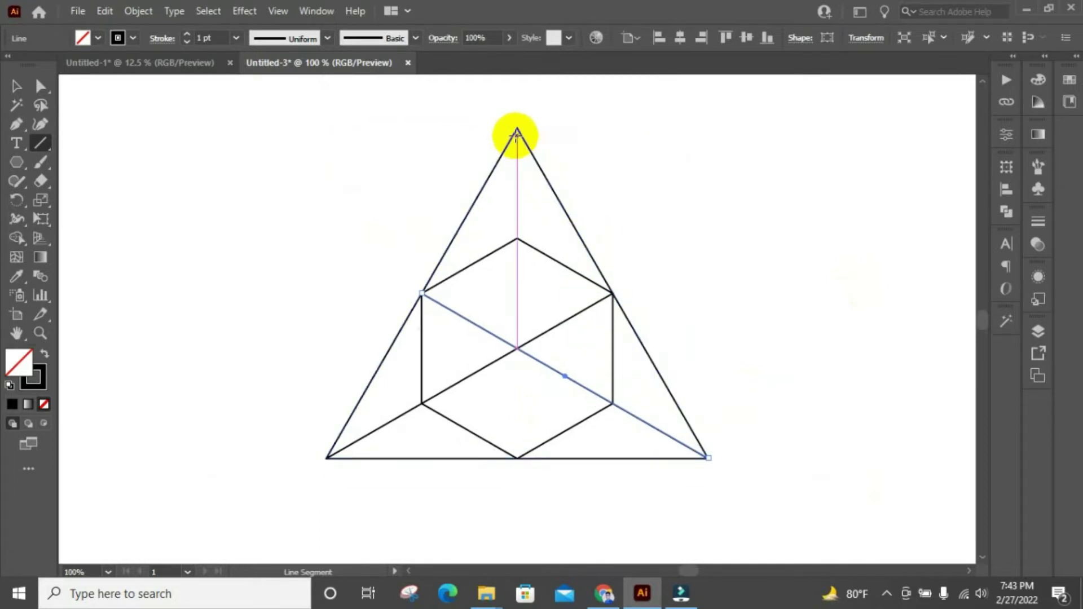
pyautogui.moveTo(517, 129)
pyautogui.mouseDown()
pyautogui.moveTo(490, 458)
pyautogui.moveTo(518, 459)
pyautogui.mouseUp()
# - Select all the triangle's lines and set Shape Builder to no stroke with black fill
pyautogui.click(15, 86)
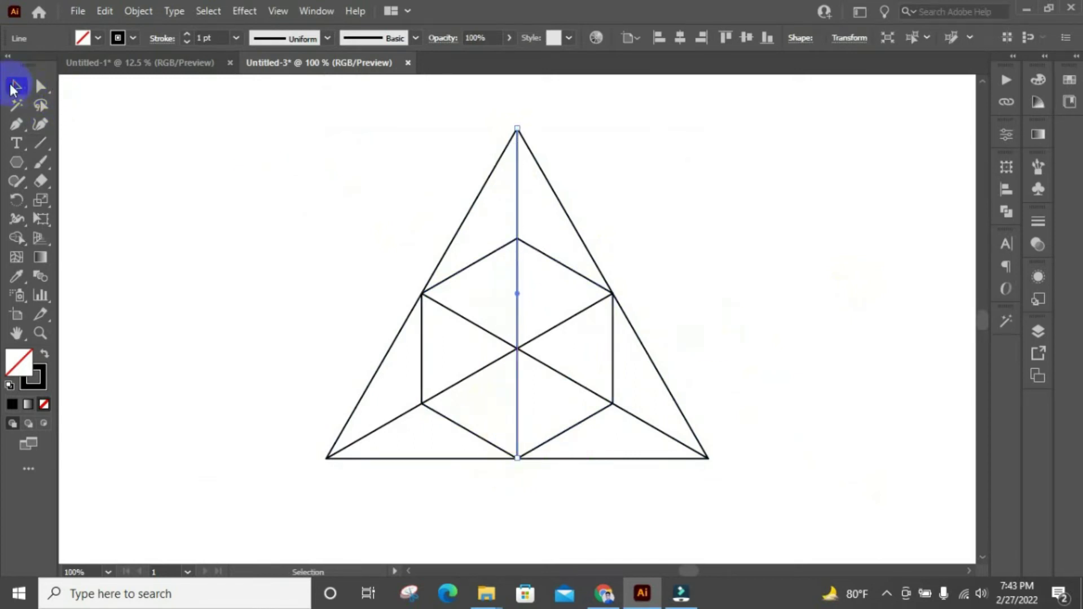
pyautogui.moveTo(404, 177); pyautogui.dragTo(834, 527)
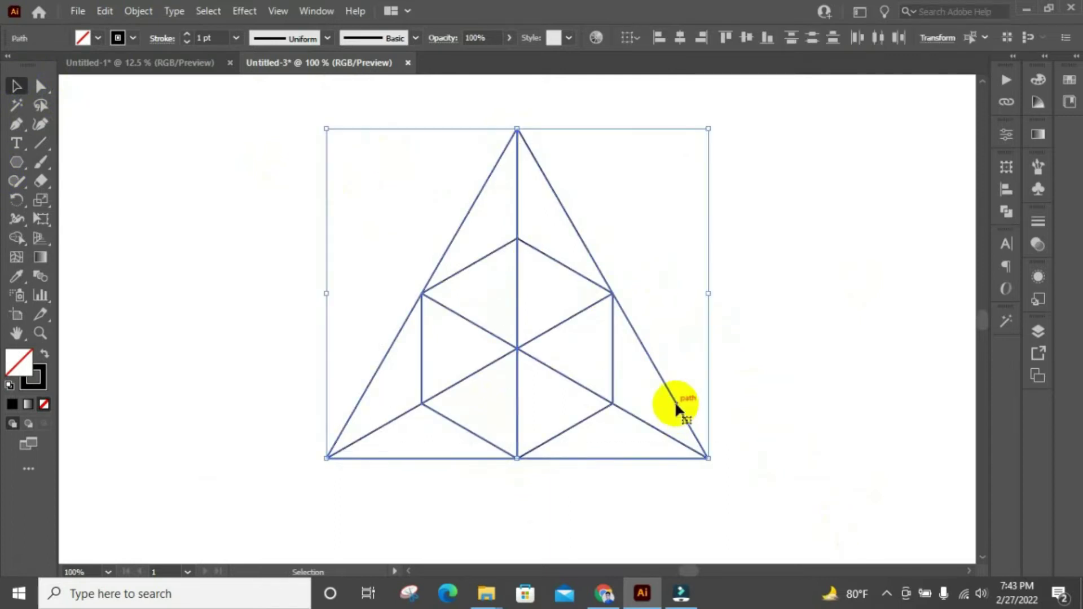
pyautogui.click(24, 243)
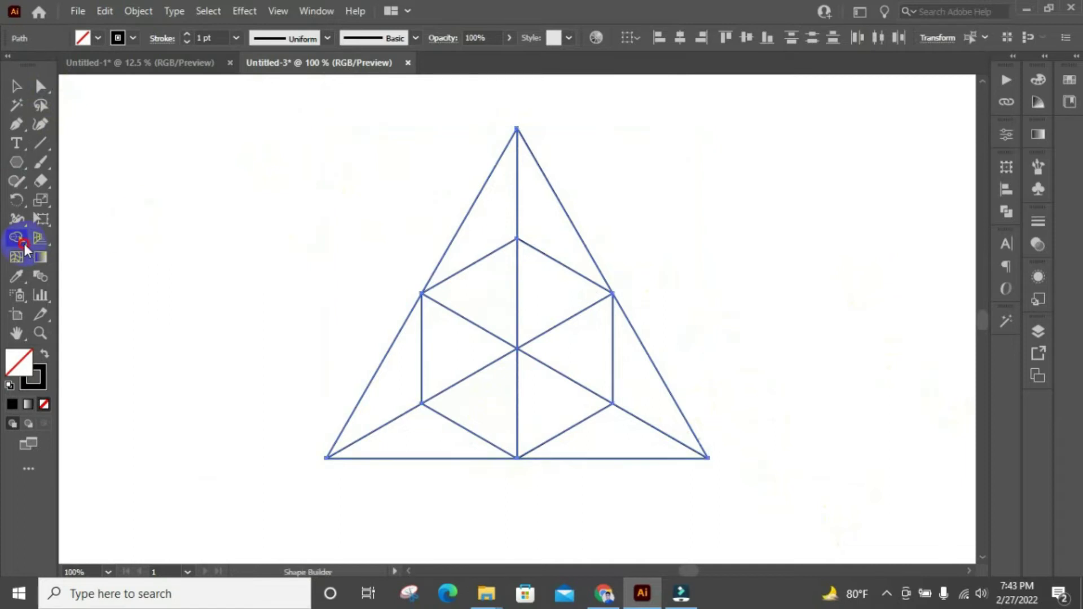
pyautogui.click(134, 38)
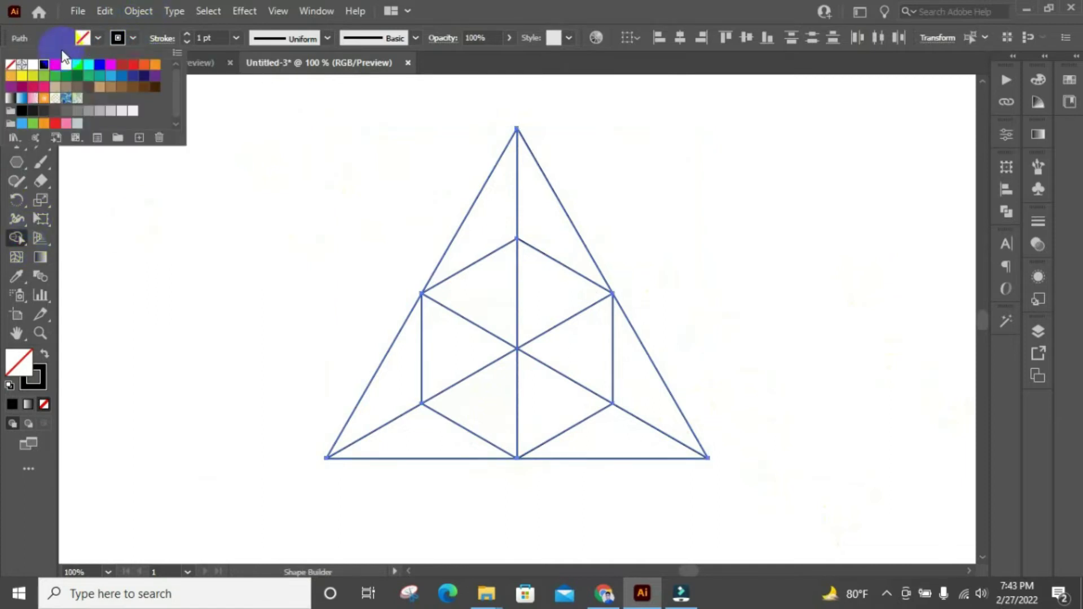
pyautogui.click(10, 65)
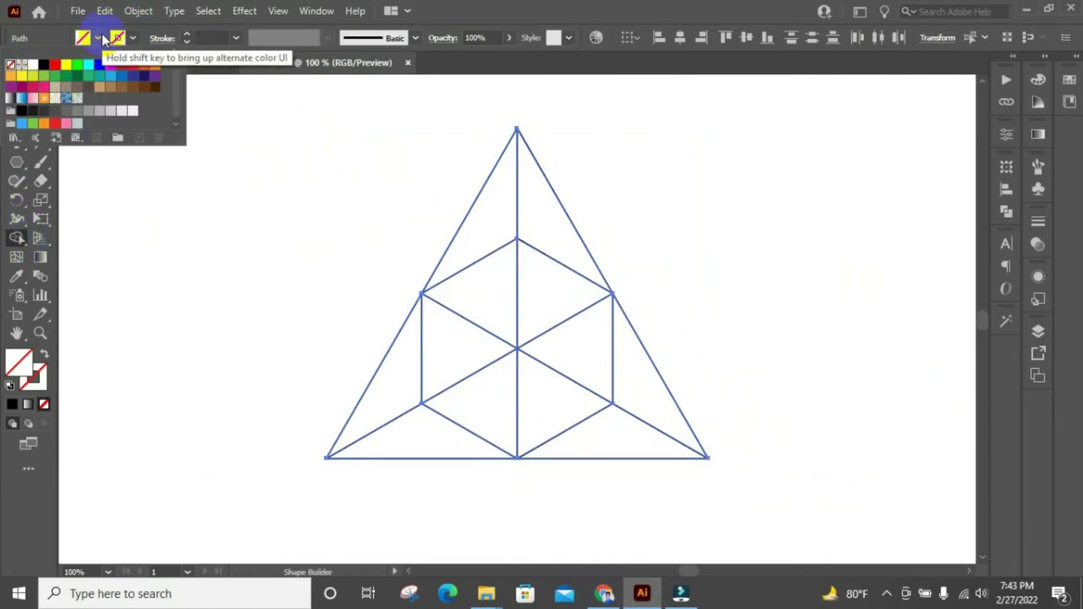
pyautogui.click(97, 38)
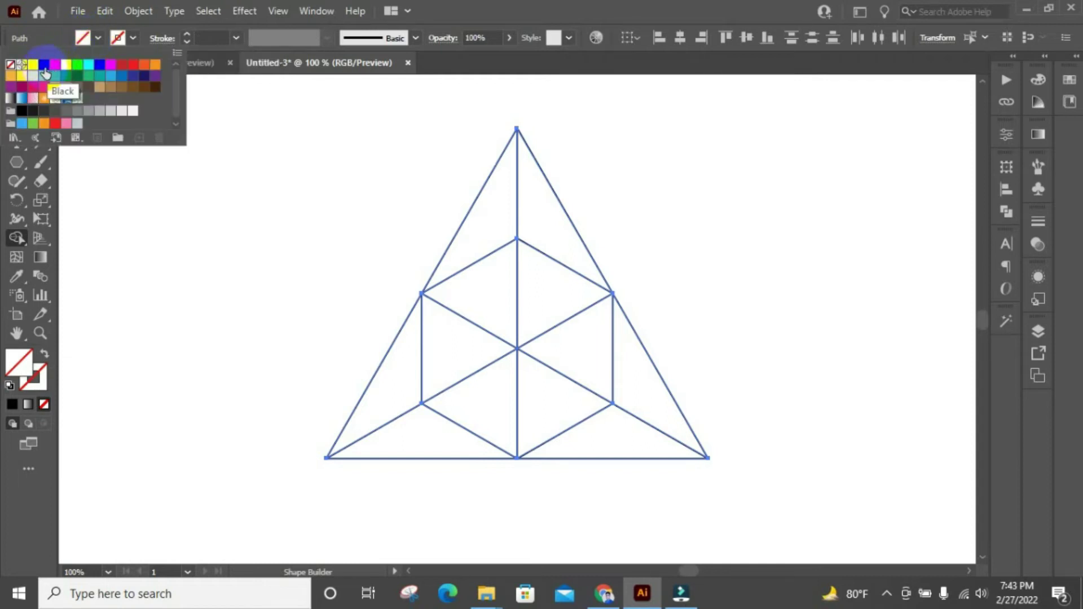
pyautogui.click(47, 70)
pyautogui.click(97, 40)
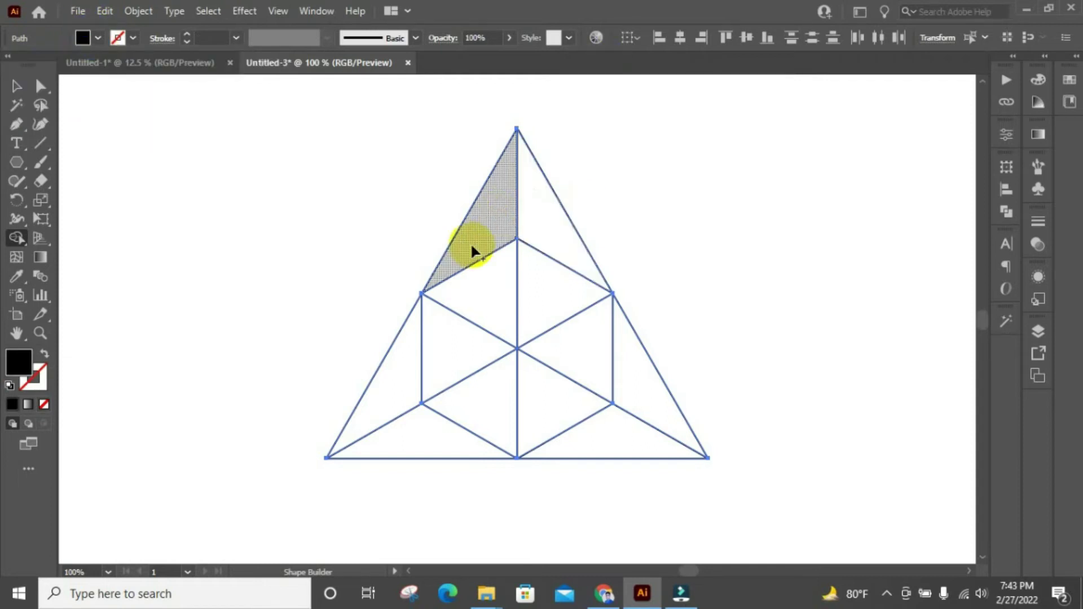
# - Fill every region black, merging the two inner upper triangles into one diamond
pyautogui.click(551, 204)
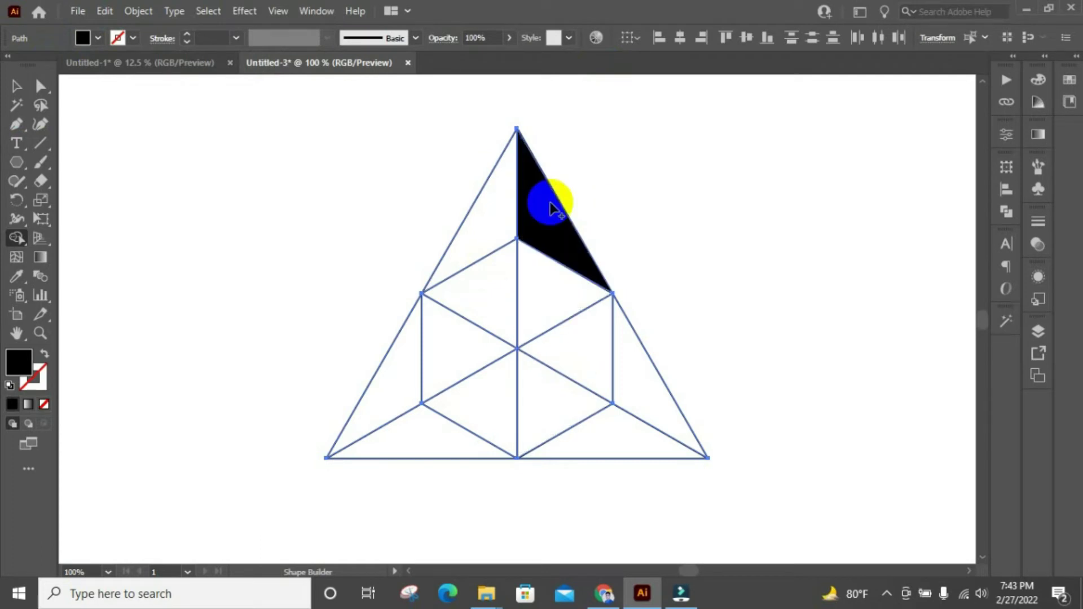
pyautogui.click(478, 237)
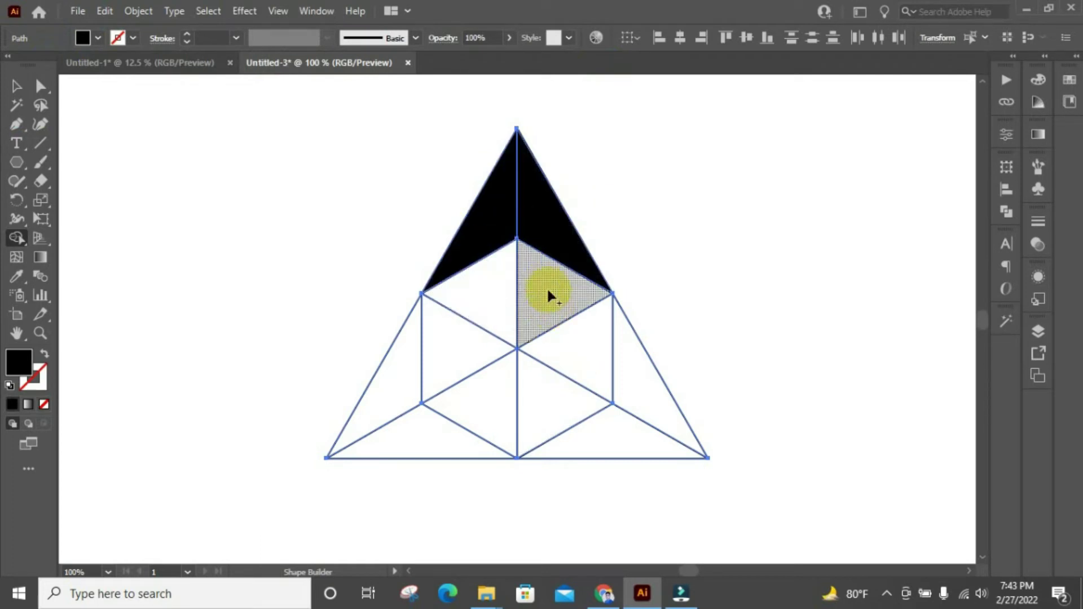
pyautogui.moveTo(534, 289); pyautogui.dragTo(503, 306)
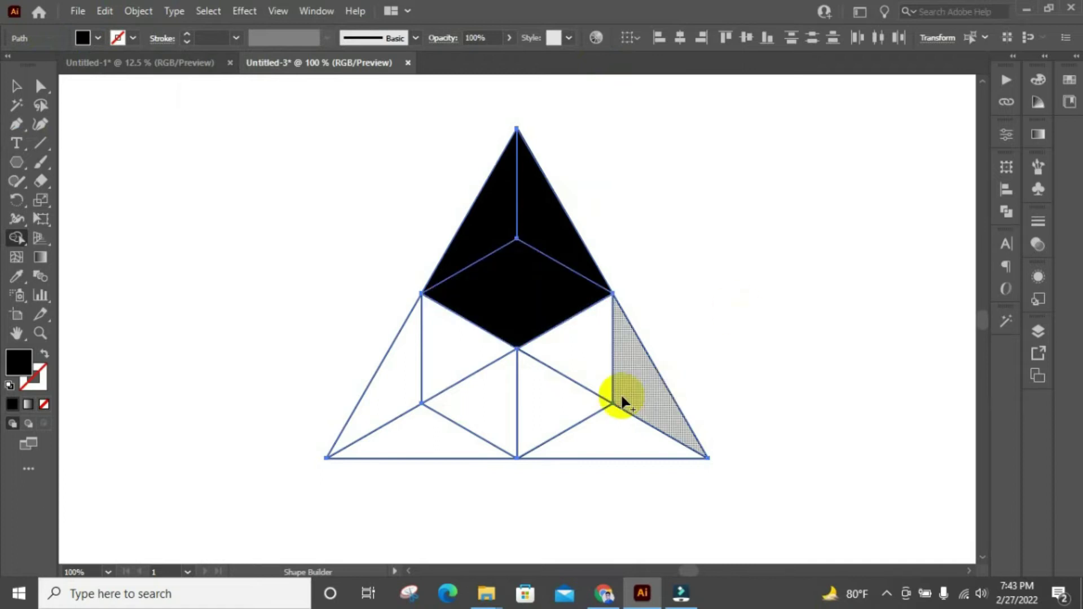
pyautogui.moveTo(455, 338); pyautogui.dragTo(565, 394)
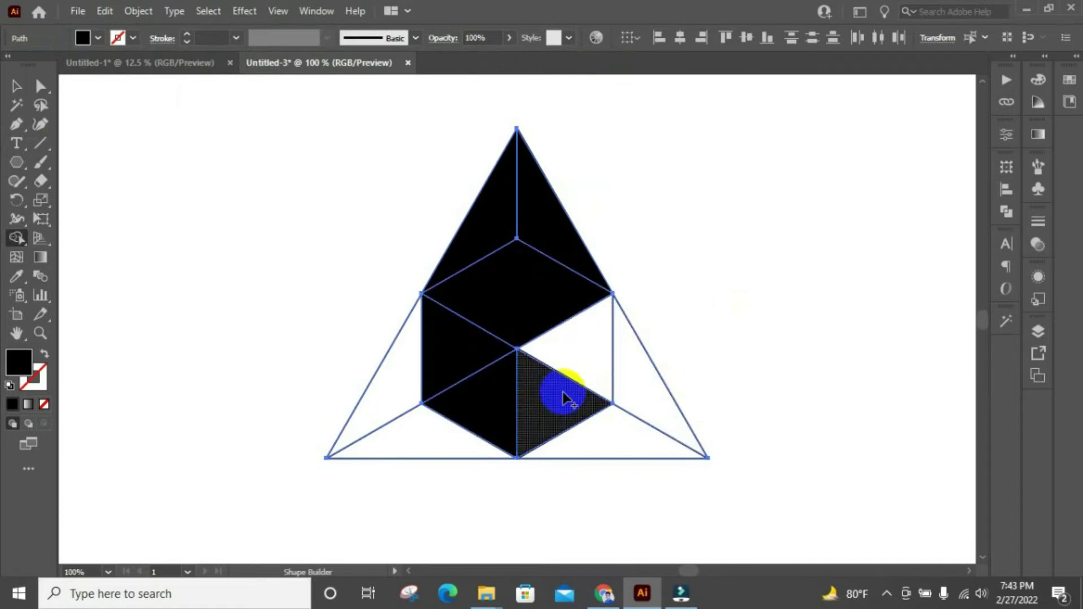
pyautogui.click(606, 350)
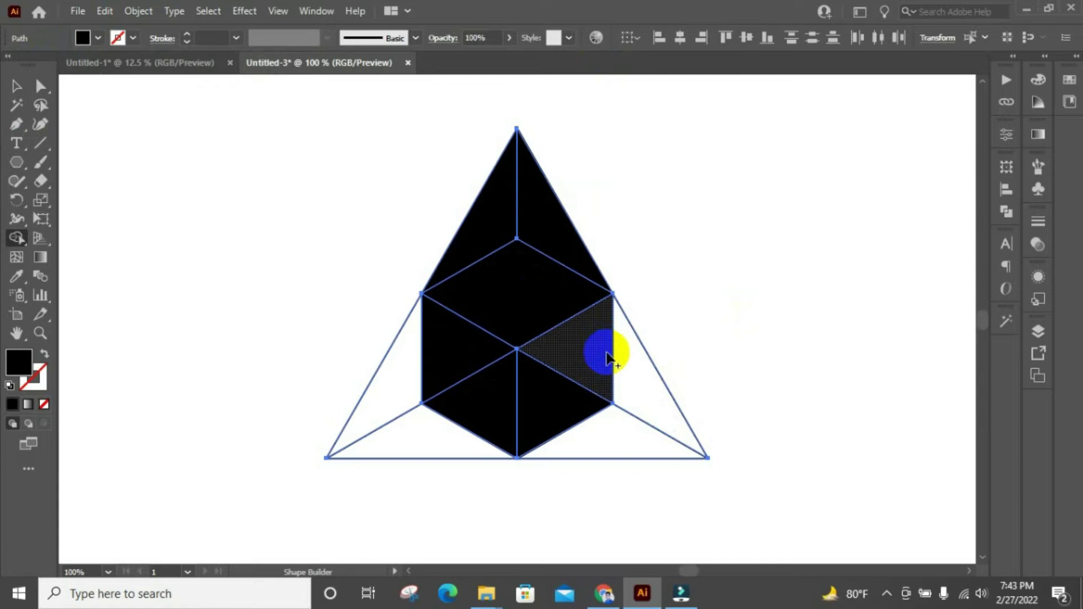
pyautogui.click(648, 387)
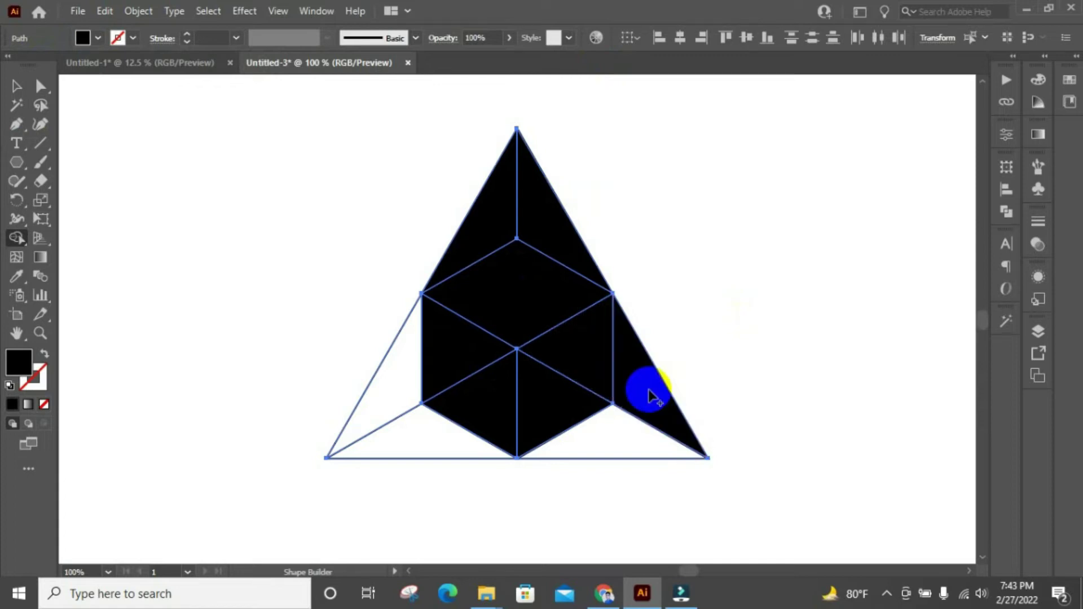
pyautogui.moveTo(618, 422); pyautogui.dragTo(511, 435)
pyautogui.moveTo(441, 438); pyautogui.dragTo(387, 379)
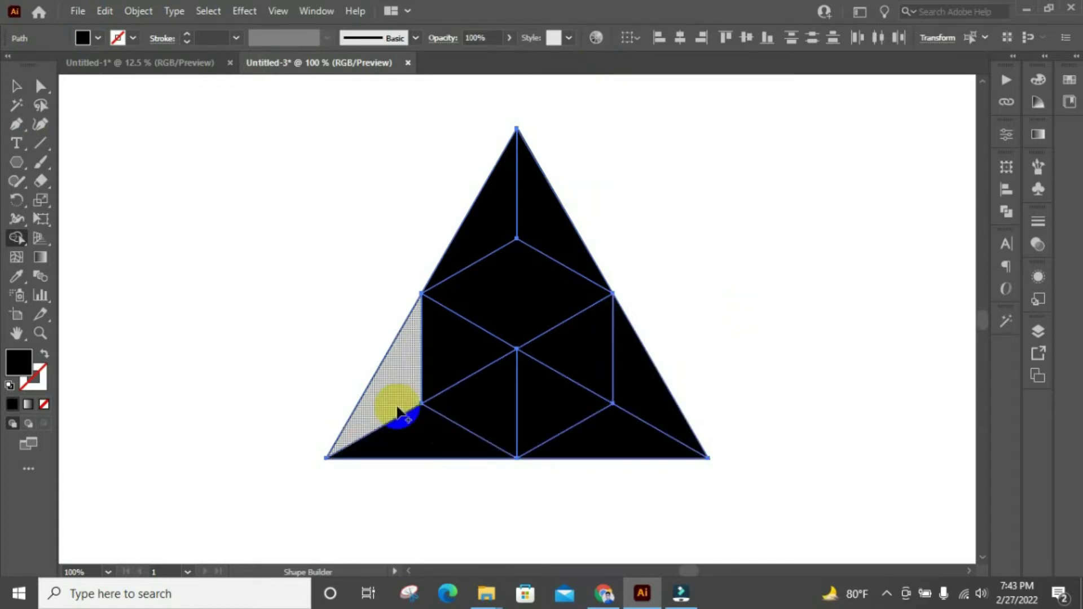
pyautogui.click(16, 86)
pyautogui.click(286, 187)
# - Give the whole black triangle 6 pt white strokes
pyautogui.moveTo(286, 188); pyautogui.dragTo(815, 505)
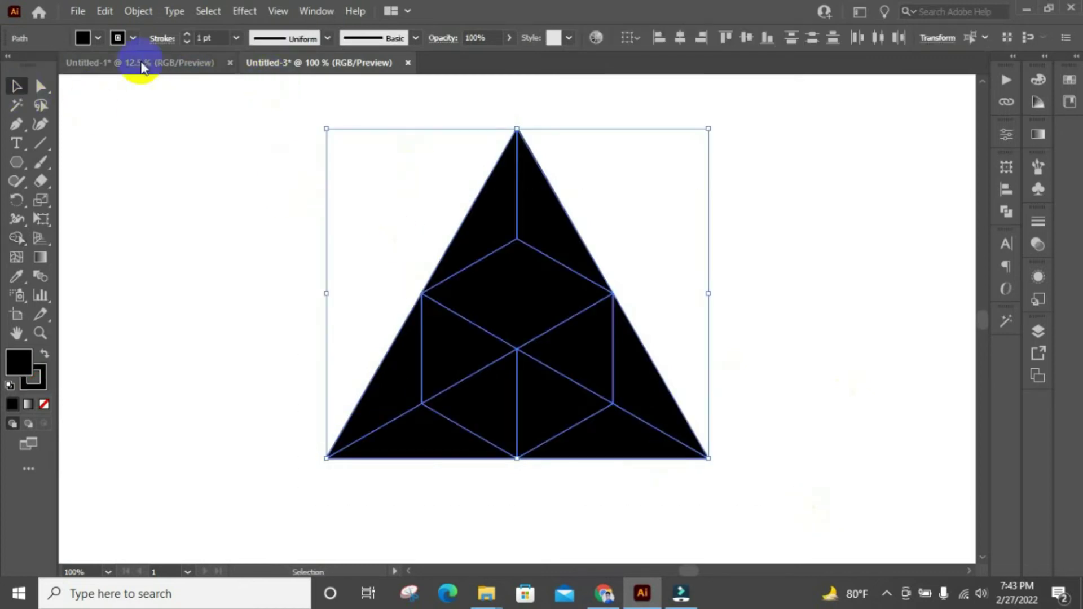
pyautogui.click(236, 37)
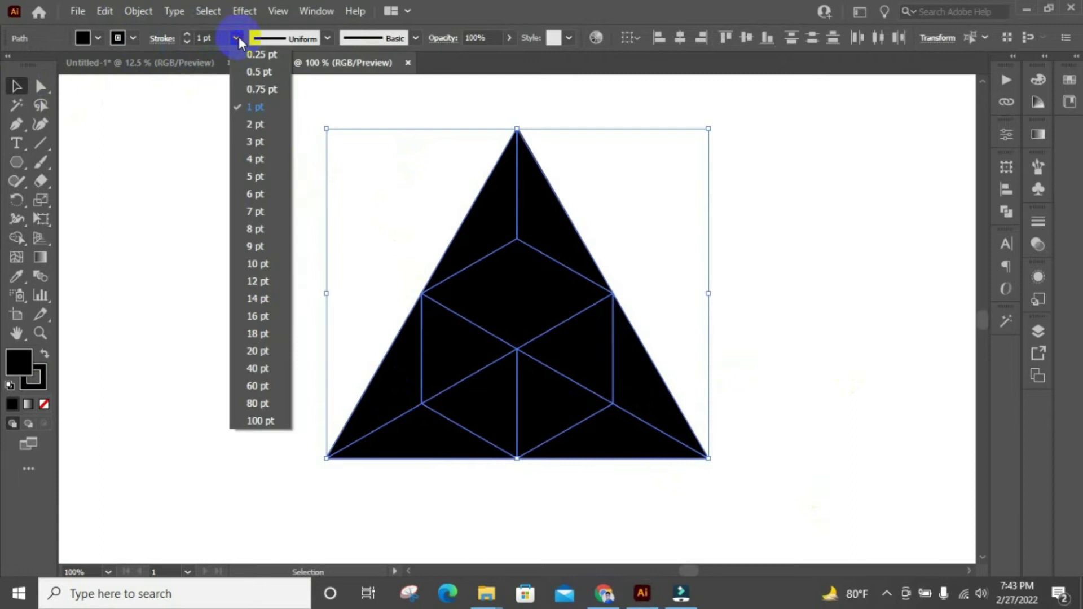
pyautogui.click(254, 195)
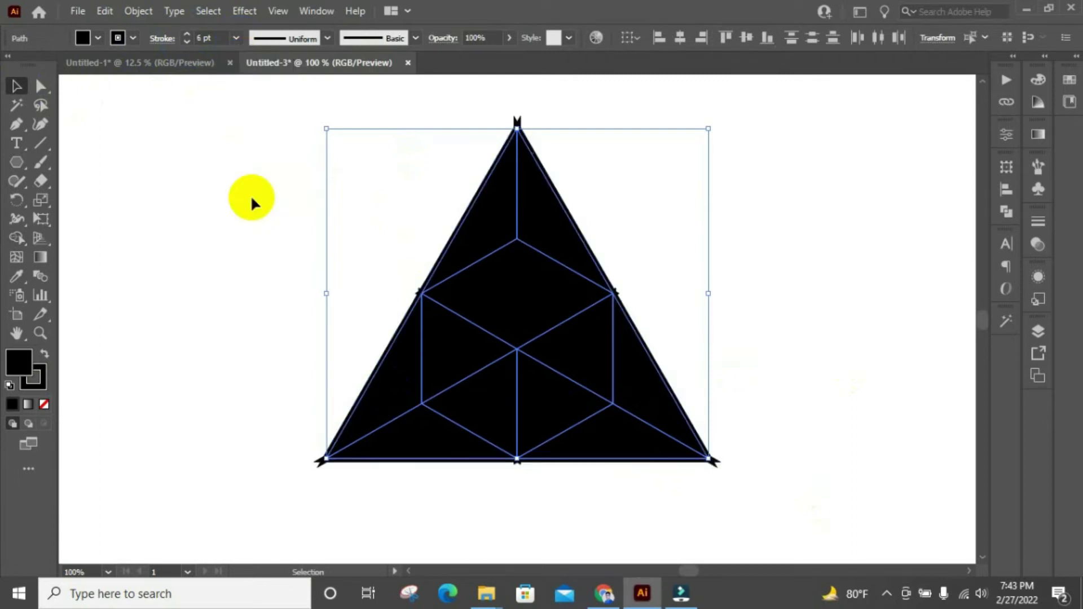
pyautogui.click(131, 37)
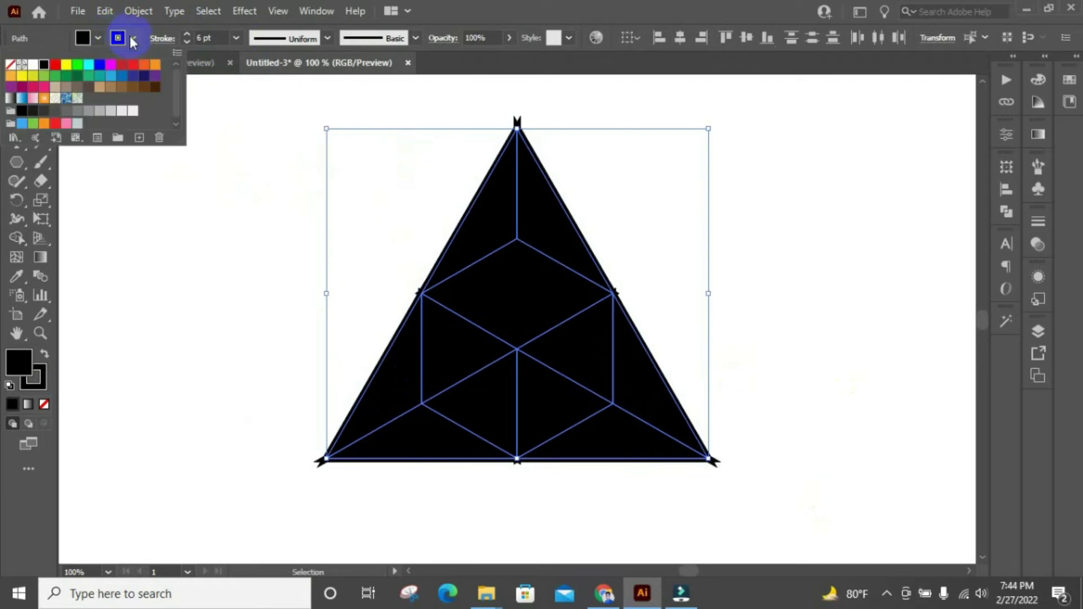
pyautogui.click(31, 70)
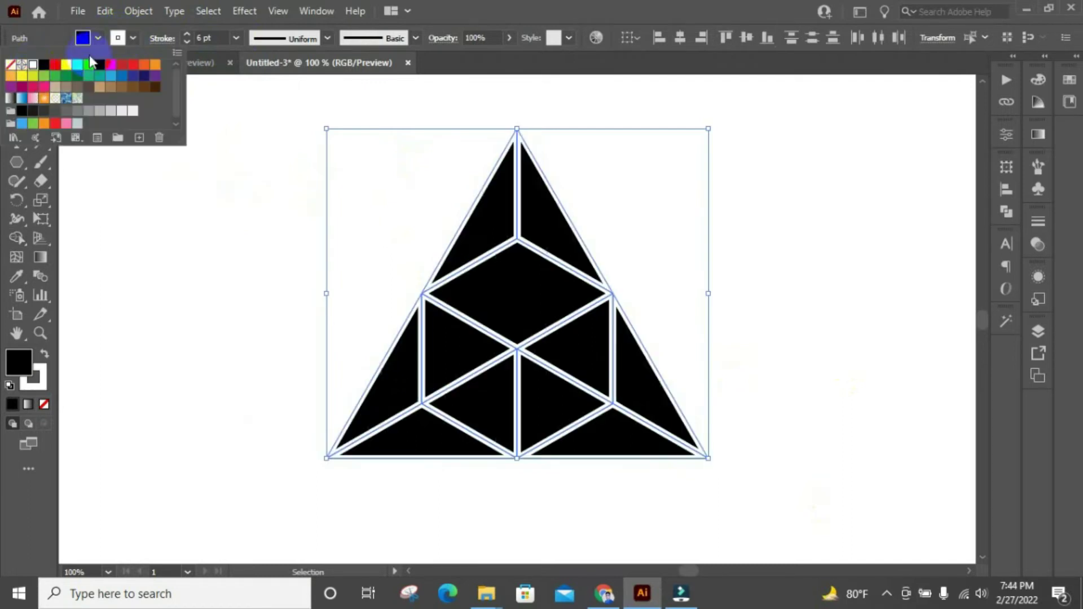
pyautogui.click(133, 38)
pyautogui.click(735, 342)
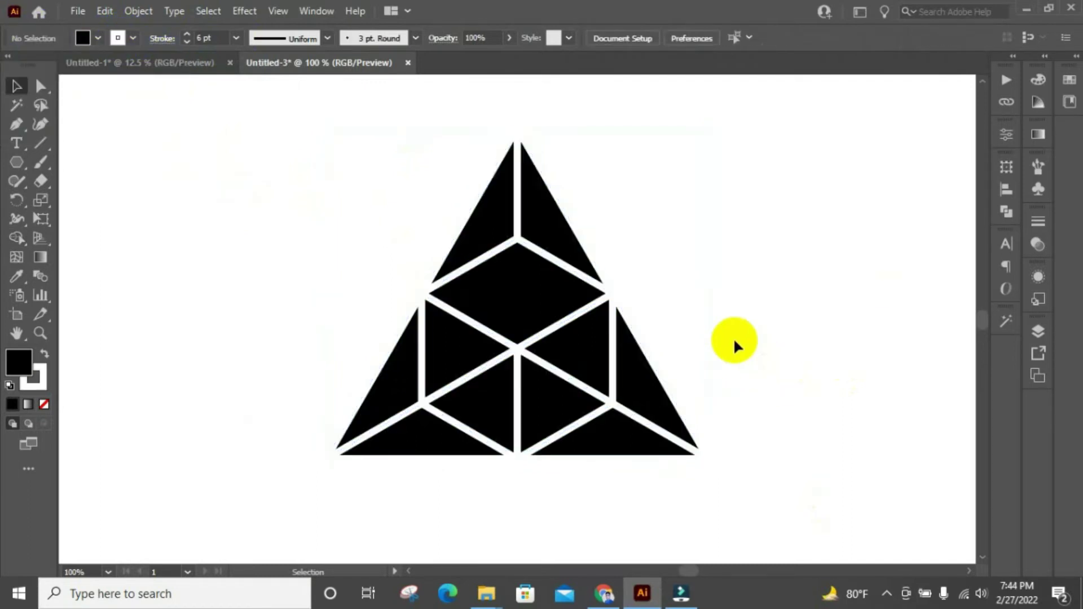
# - Expand the triangle artwork's fill and stroke into solid shapes
pyautogui.click(387, 343)
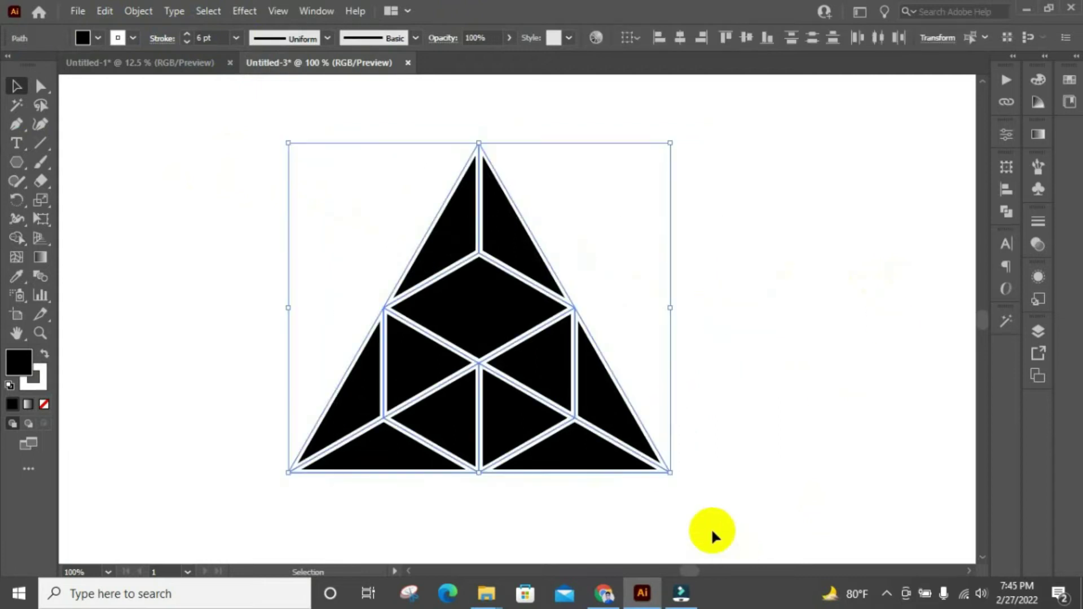
pyautogui.click(138, 11)
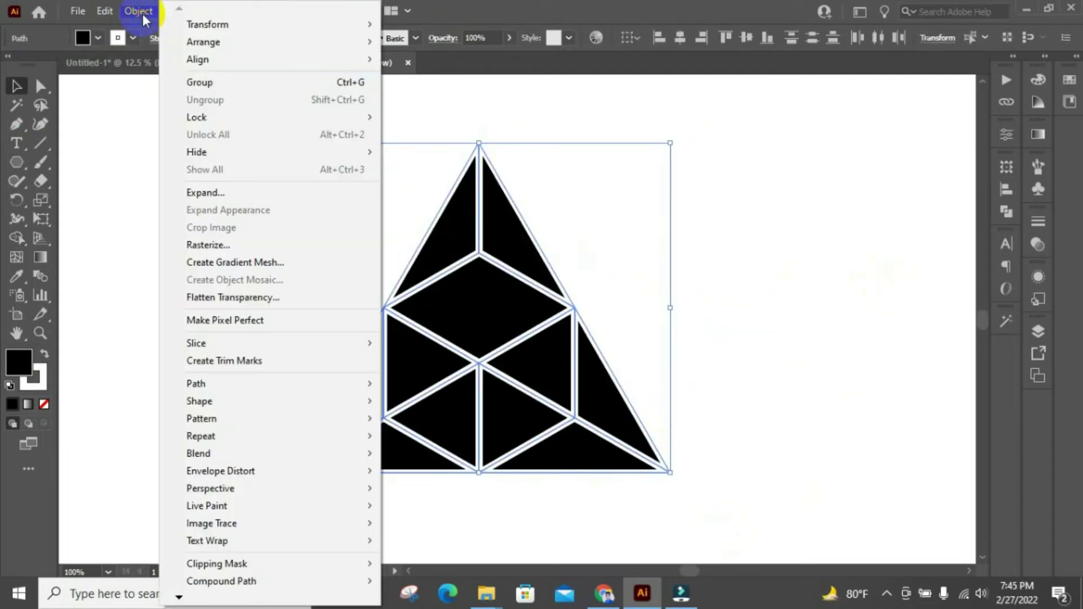
pyautogui.click(199, 194)
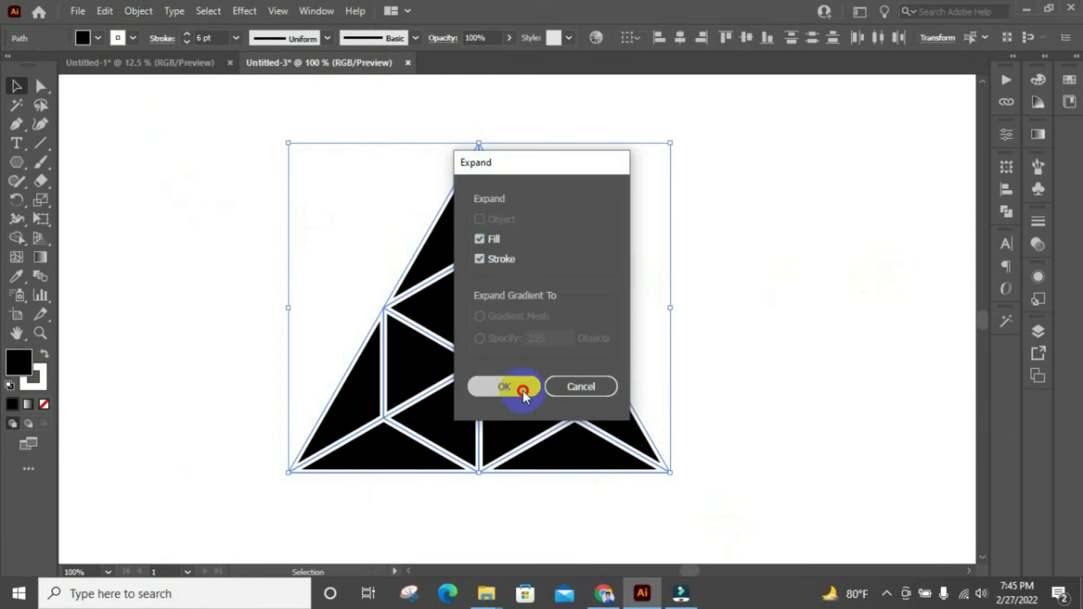
pyautogui.click(520, 388)
pyautogui.click(709, 323)
pyautogui.click(515, 266)
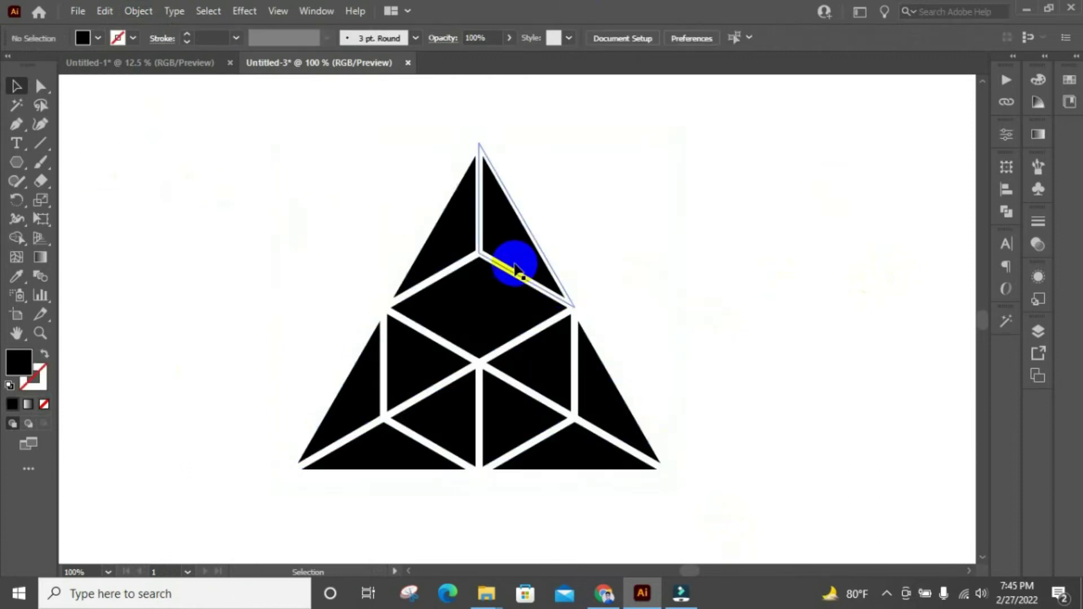
# - Apply Minus Front to the top-right, top-left and centre diamond pieces
pyautogui.click(1007, 212)
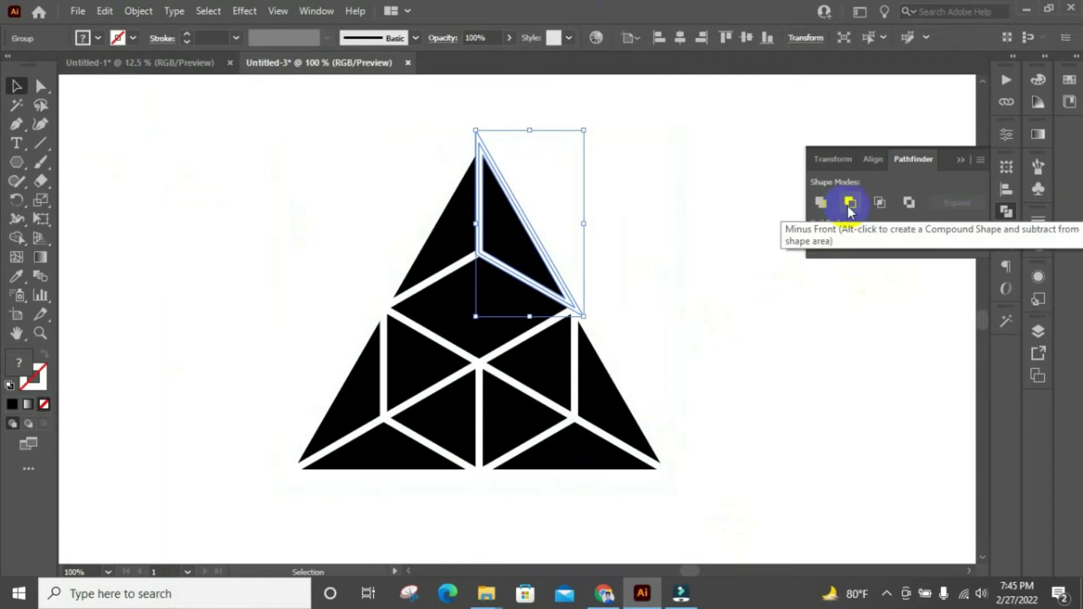
pyautogui.click(848, 204)
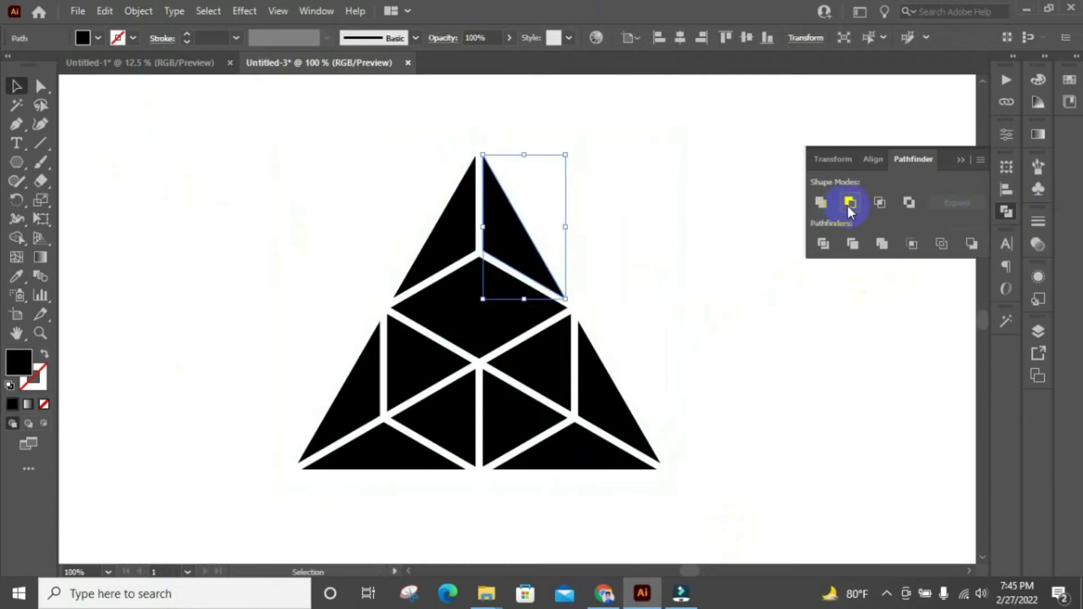
pyautogui.click(964, 164)
pyautogui.click(770, 219)
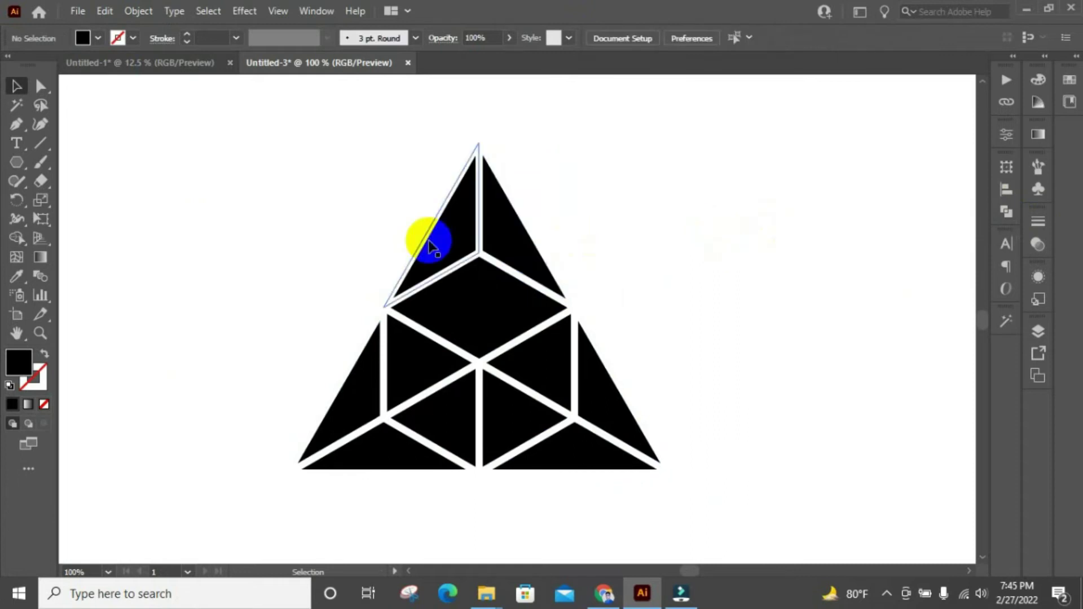
pyautogui.click(432, 240)
pyautogui.click(1007, 211)
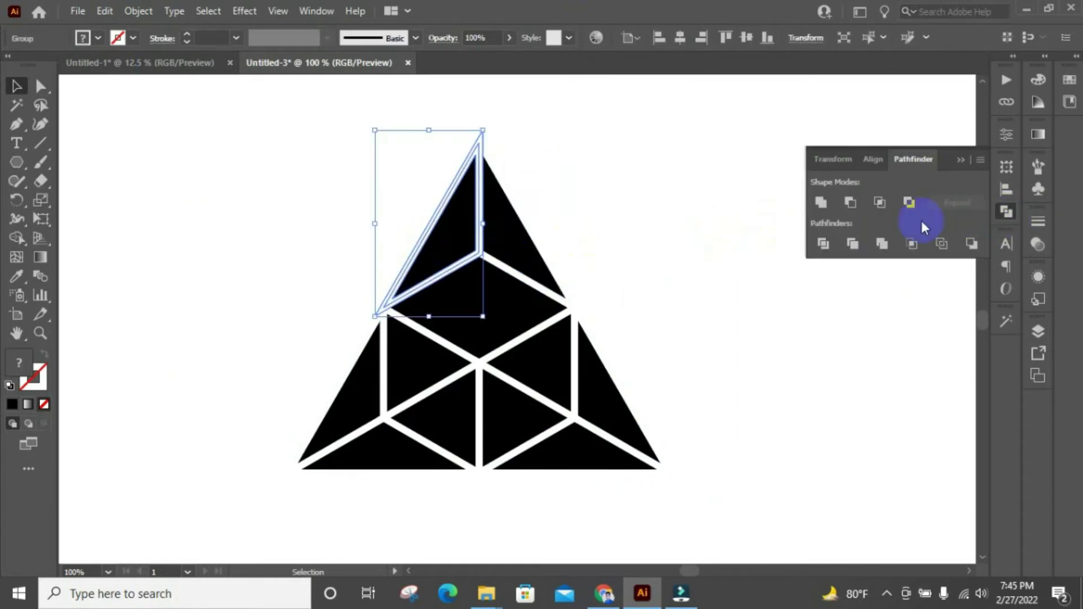
pyautogui.click(849, 207)
pyautogui.click(612, 228)
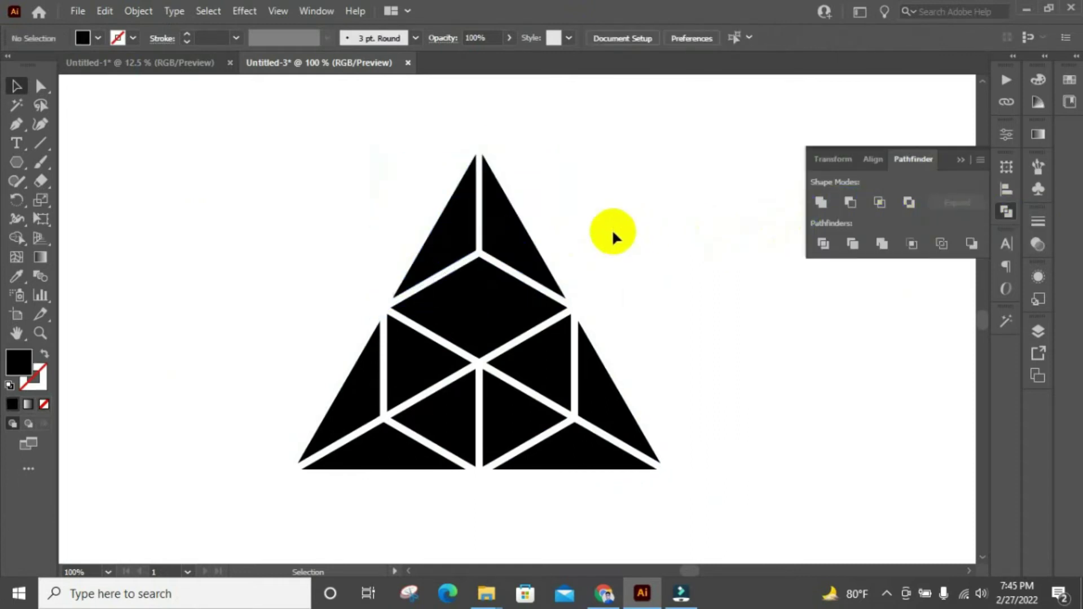
pyautogui.click(460, 286)
pyautogui.click(847, 207)
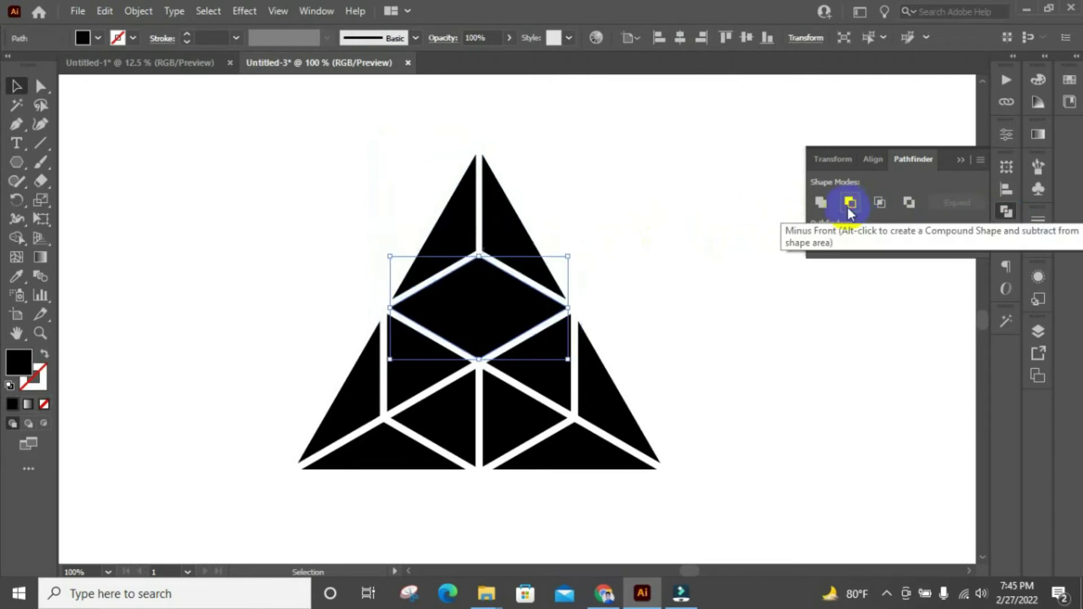
# - Apply Minus Front to the bottom-right, bottom-middle and lower middle triangle pieces
pyautogui.click(672, 300)
pyautogui.click(560, 356)
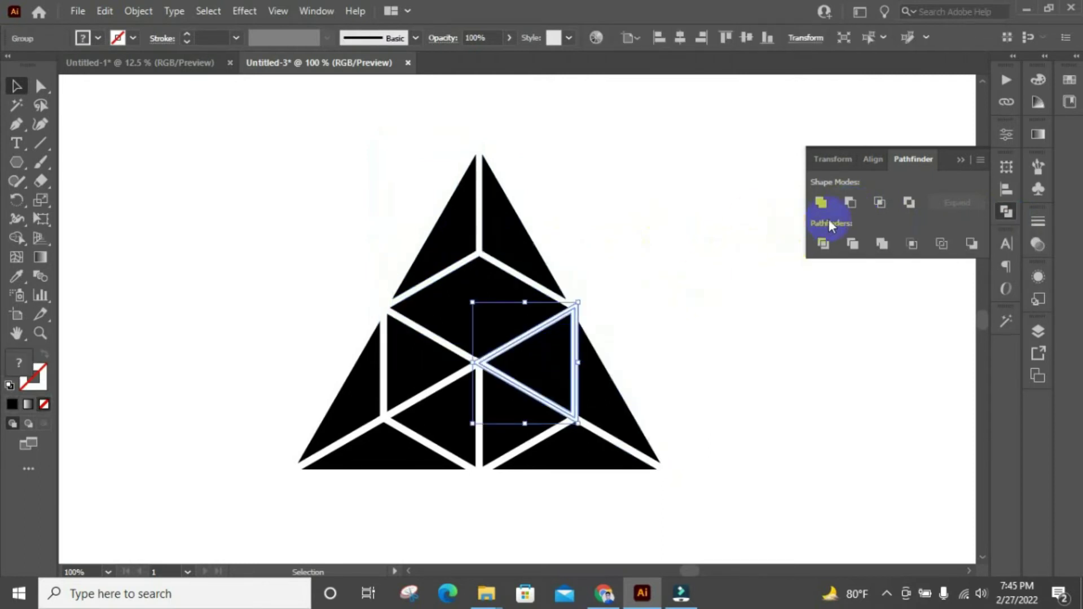
pyautogui.click(621, 394)
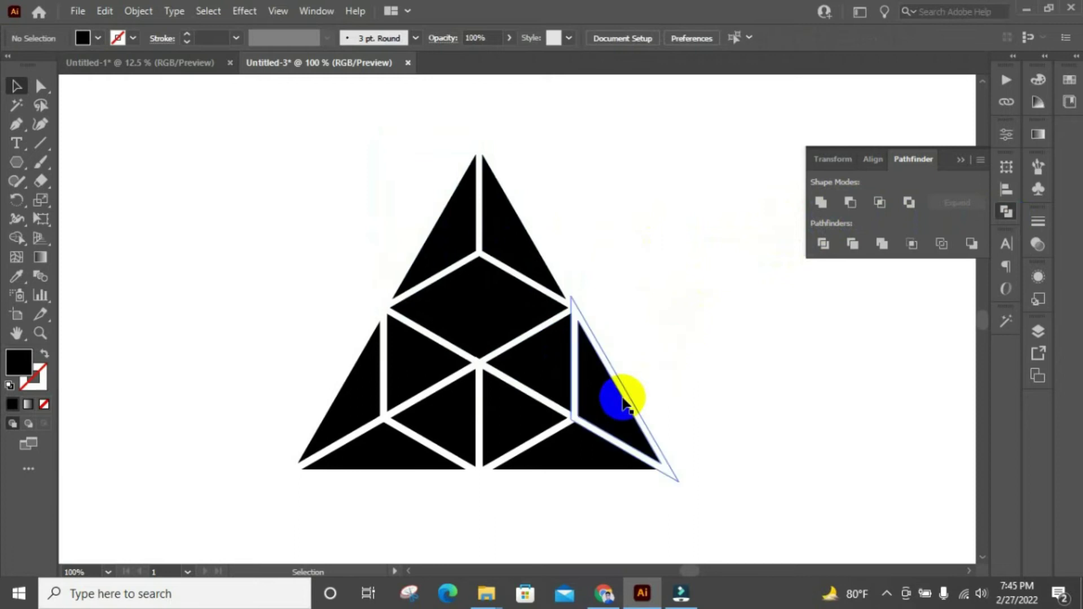
pyautogui.click(848, 204)
pyautogui.click(733, 435)
pyautogui.click(581, 460)
pyautogui.click(857, 239)
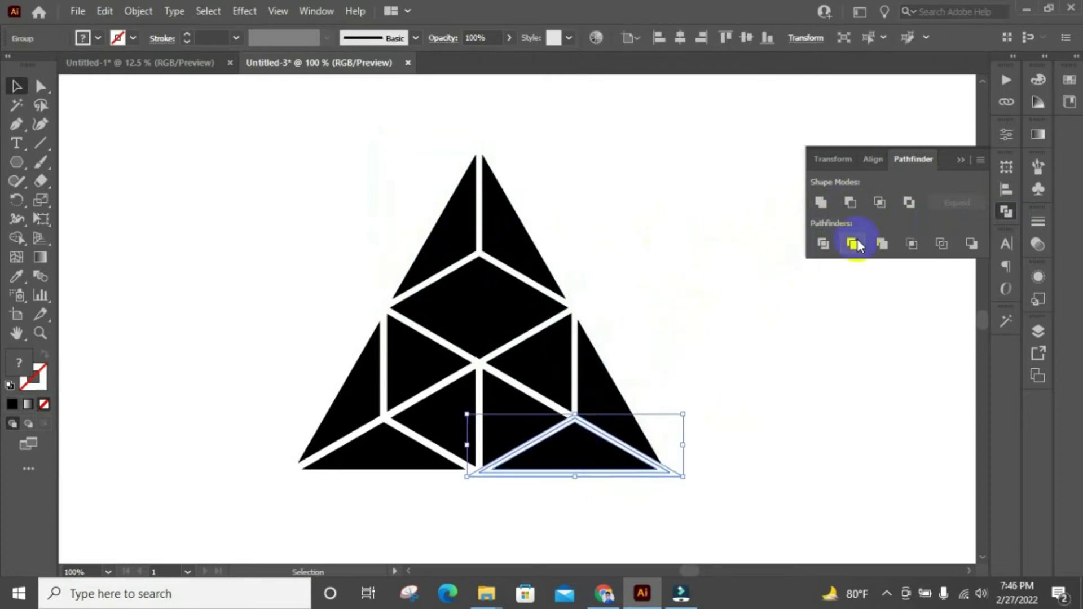
pyautogui.click(850, 203)
pyautogui.click(783, 480)
pyautogui.click(507, 398)
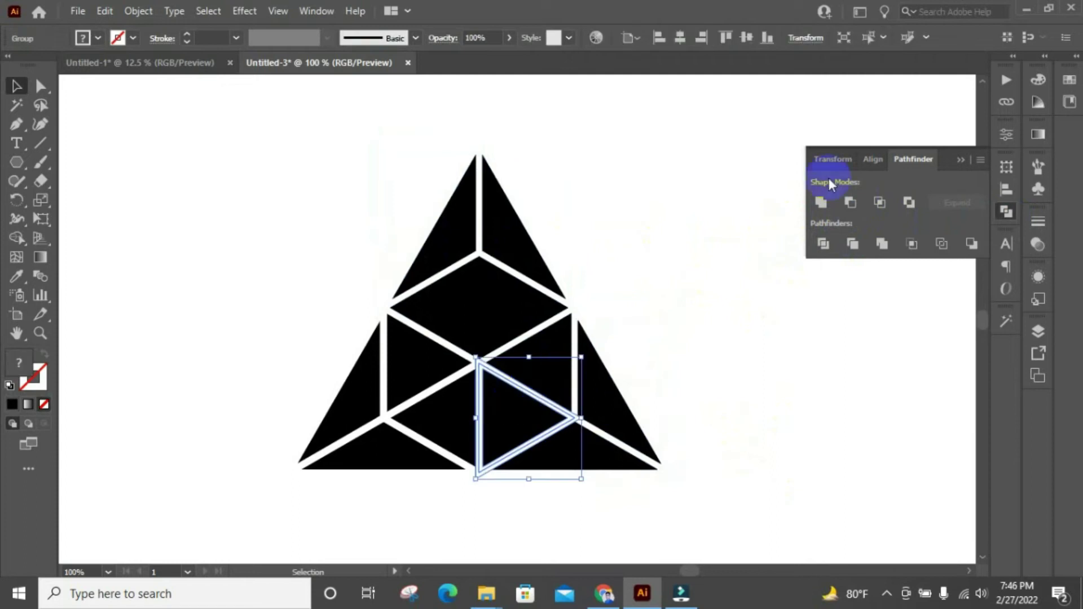
pyautogui.click(849, 202)
# - Apply Minus Front to the remaining left-side and bottom-left triangle pieces
pyautogui.click(783, 403)
pyautogui.click(460, 387)
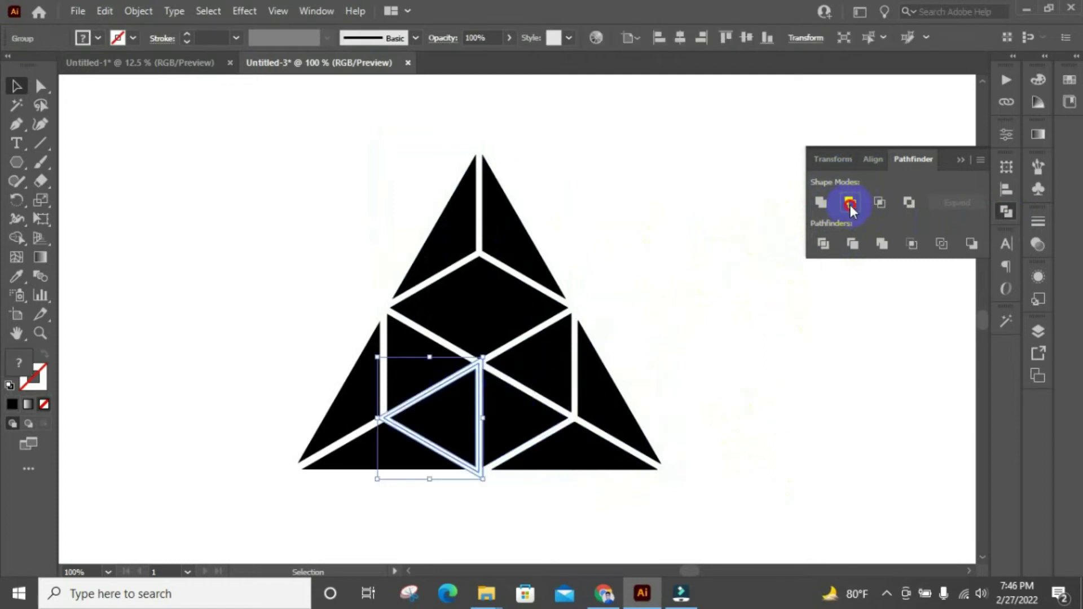
pyautogui.click(849, 204)
pyautogui.click(727, 398)
pyautogui.click(395, 346)
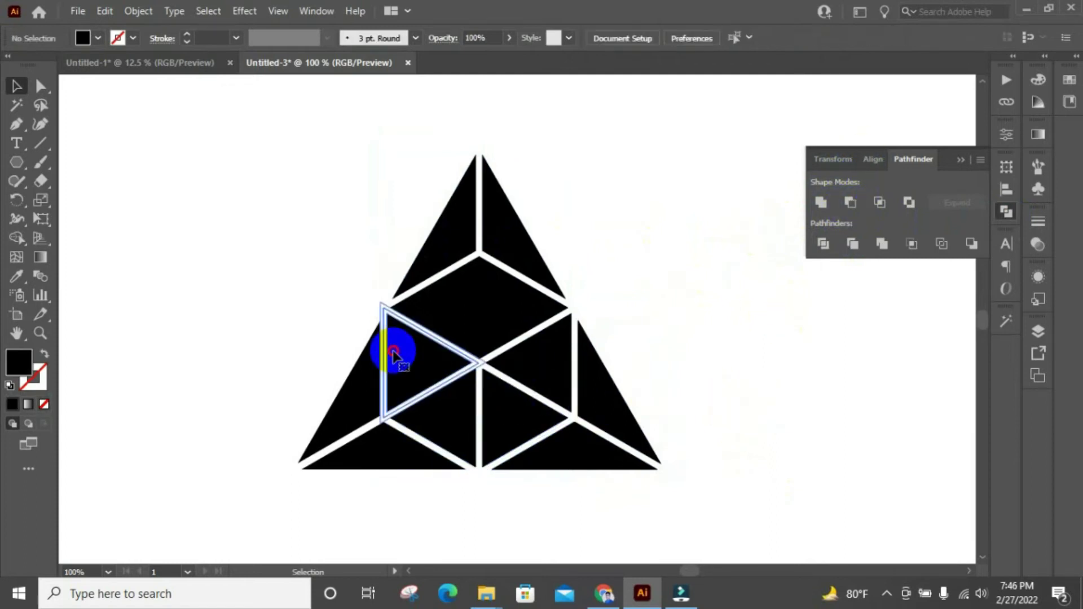
pyautogui.click(850, 202)
pyautogui.click(545, 370)
pyautogui.click(346, 399)
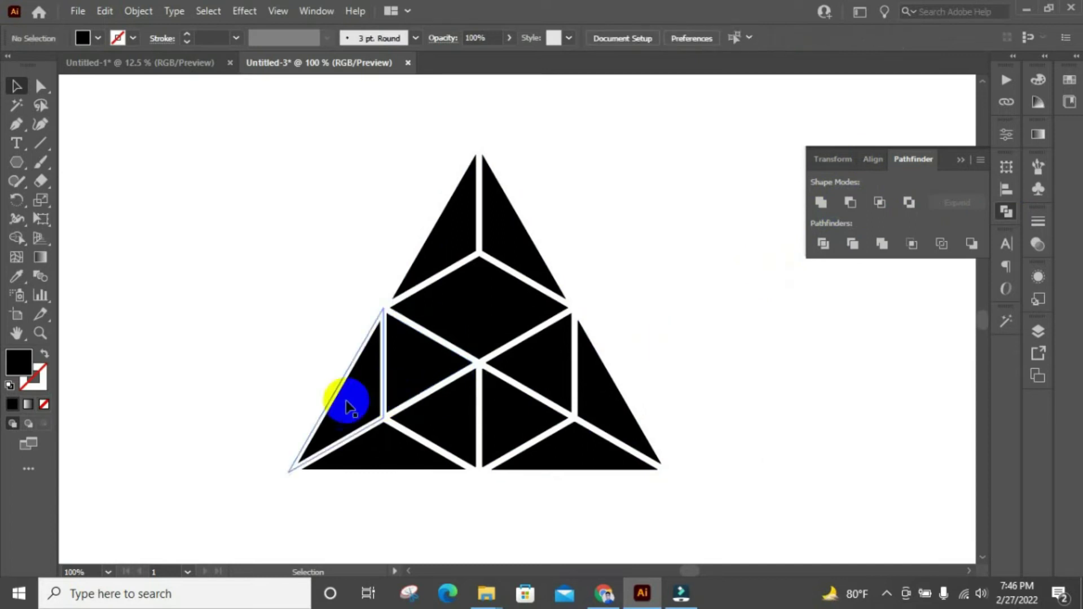
pyautogui.click(849, 204)
pyautogui.click(702, 410)
pyautogui.click(409, 451)
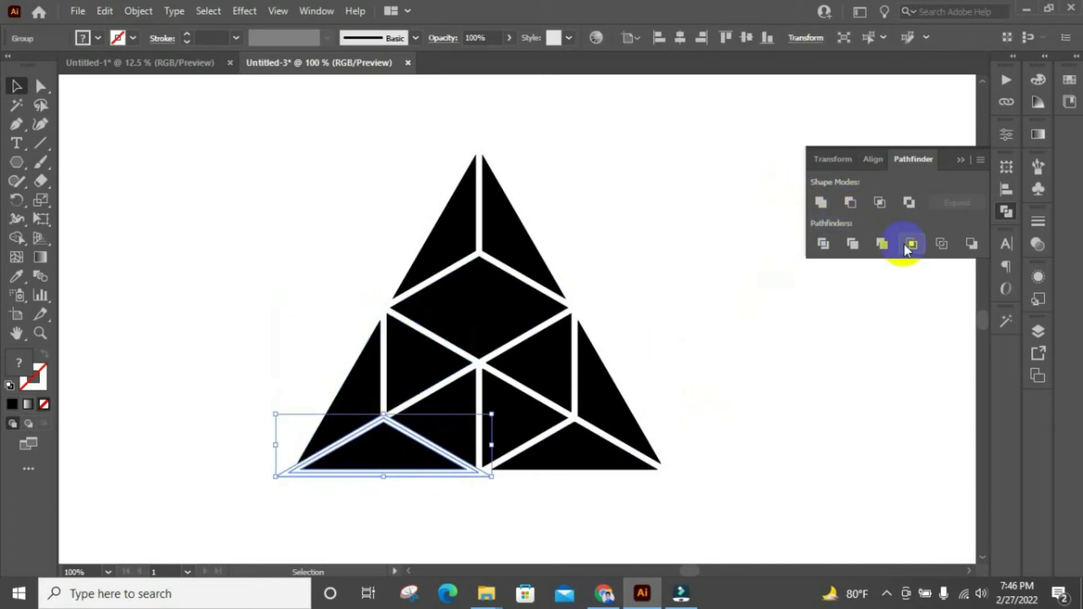
pyautogui.click(859, 207)
pyautogui.click(768, 416)
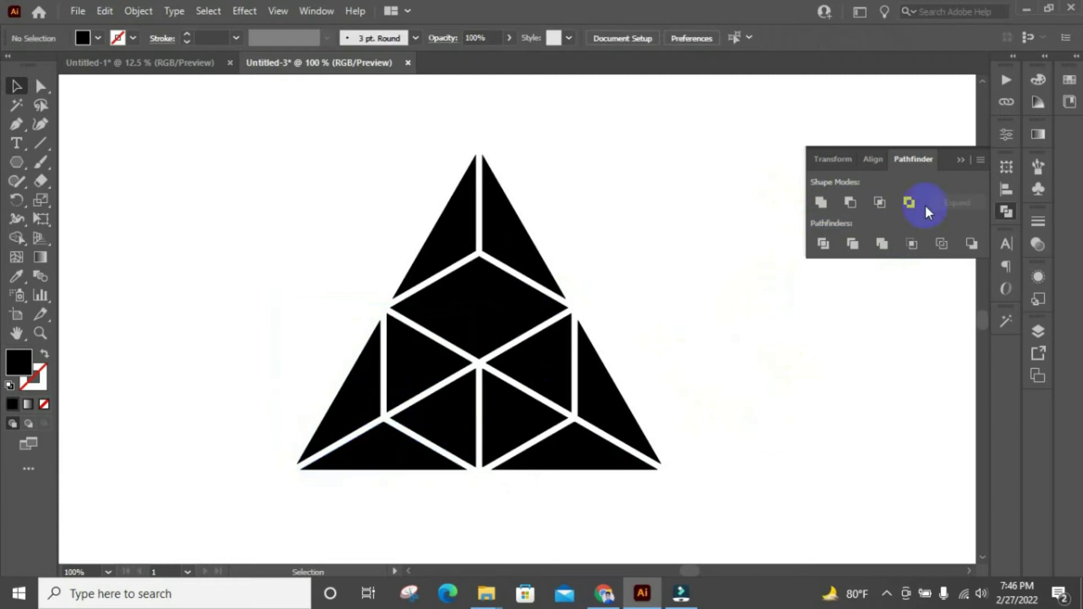
pyautogui.click(968, 155)
# - Click the inner, diamond and lower pieces to confirm each facet is separate
pyautogui.scroll(-2, 620, 228)
pyautogui.click(416, 285)
pyautogui.click(480, 277)
pyautogui.click(423, 388)
pyautogui.click(479, 395)
pyautogui.click(520, 390)
pyautogui.click(800, 248)
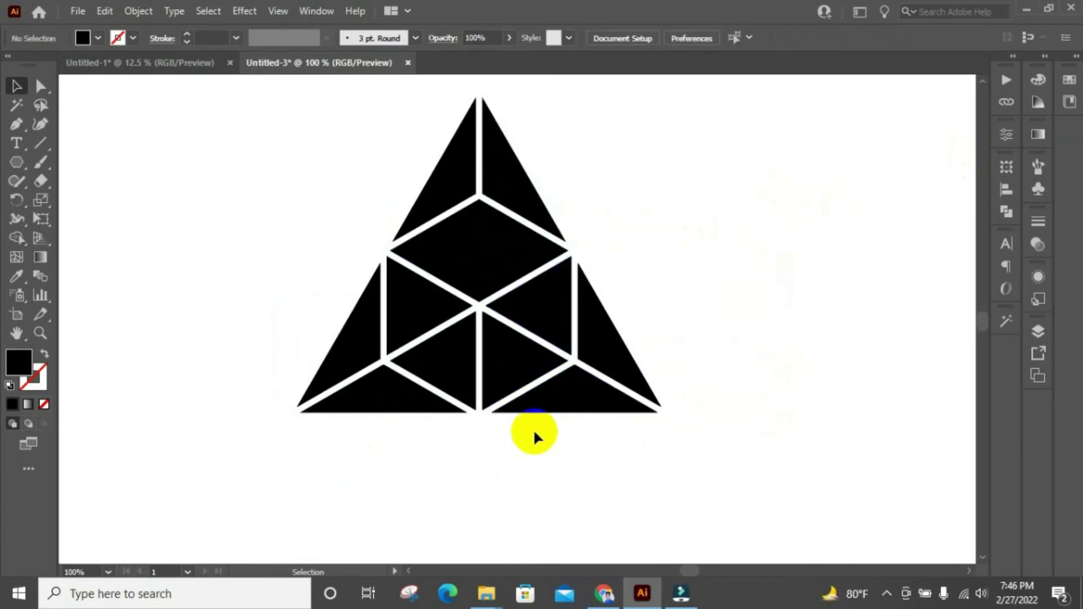
# - Zoom out and move the three teal colour swatches above the triangle
pyautogui.scroll(-2, 533, 428)
pyautogui.scroll(-1, 539, 392)
pyautogui.scroll(-1, 538, 392)
pyautogui.moveTo(359, 489); pyautogui.dragTo(425, 194)
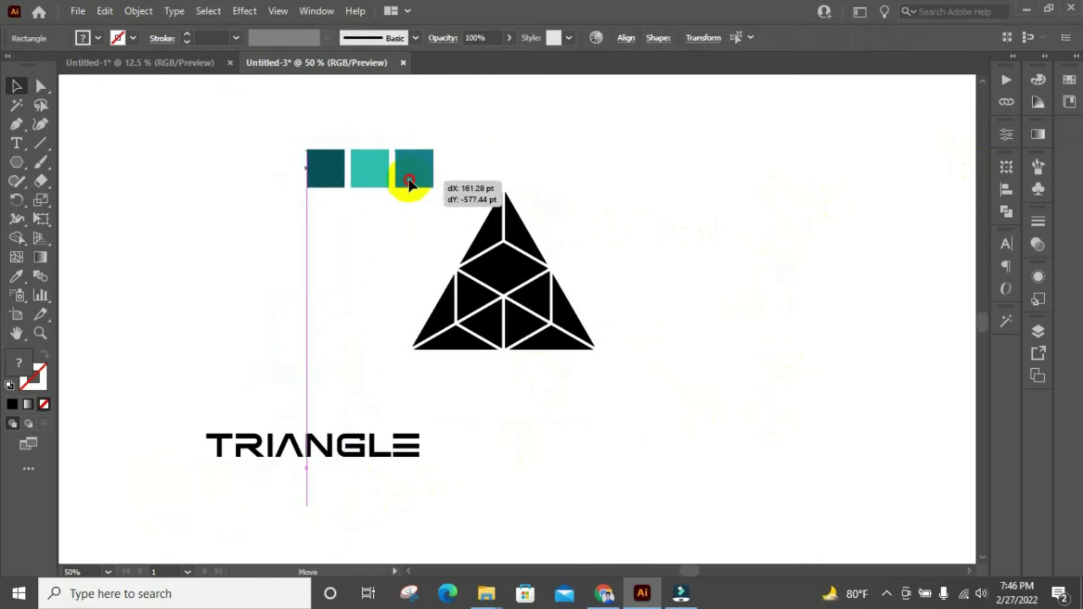
pyautogui.click(580, 186)
# - Select the two apex facets and the bottom corner facets together
pyautogui.scroll(1, 465, 226)
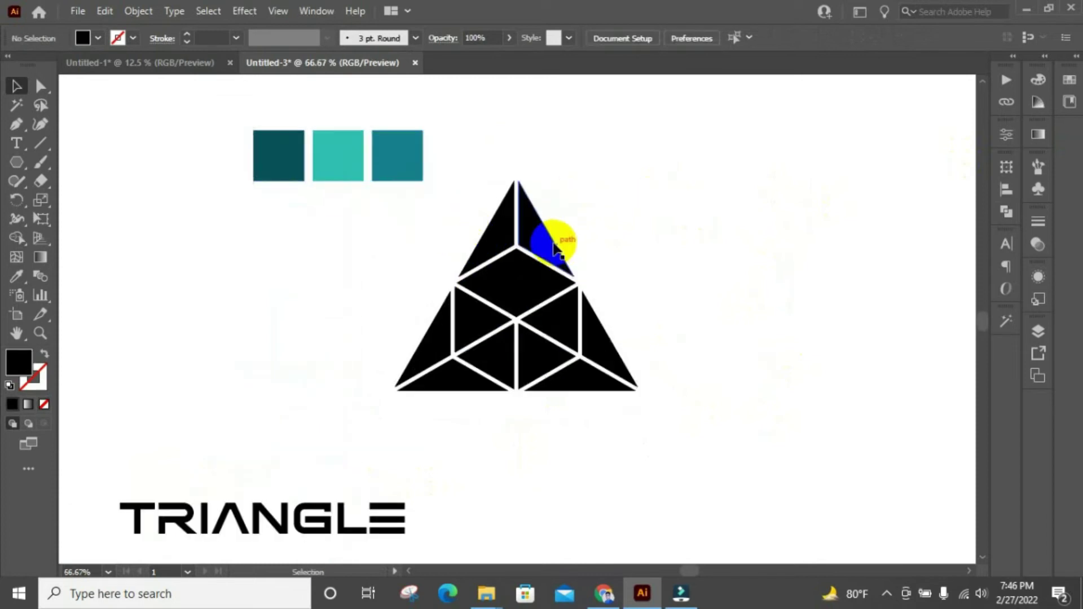
pyautogui.click(509, 229)
pyautogui.keyDown('shift'); pyautogui.click(536, 226); pyautogui.keyUp('shift')
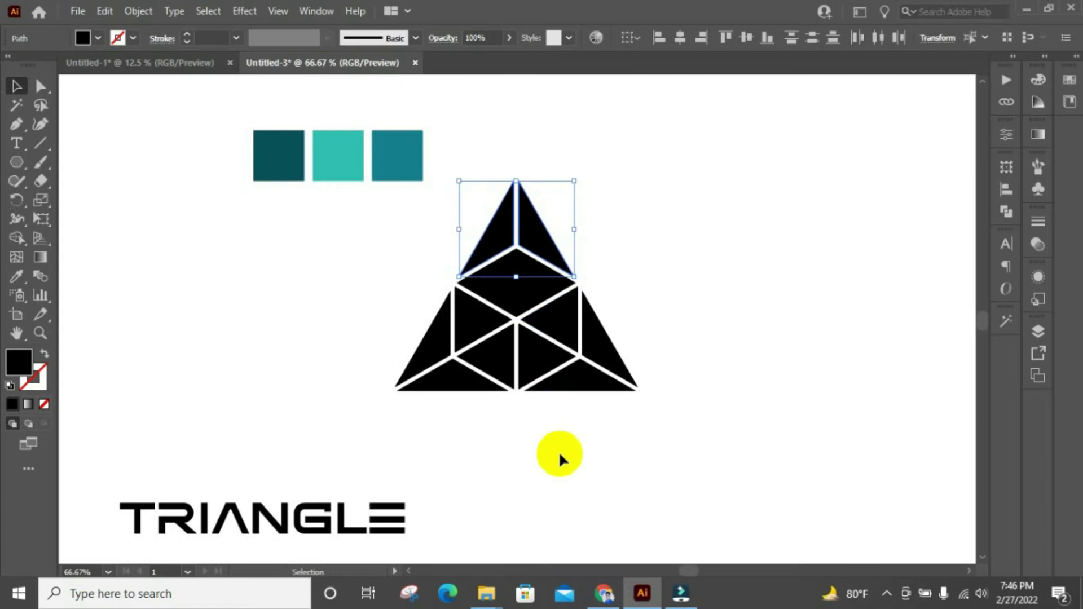
pyautogui.keyDown('shift'); pyautogui.click(463, 385); pyautogui.keyUp('shift')
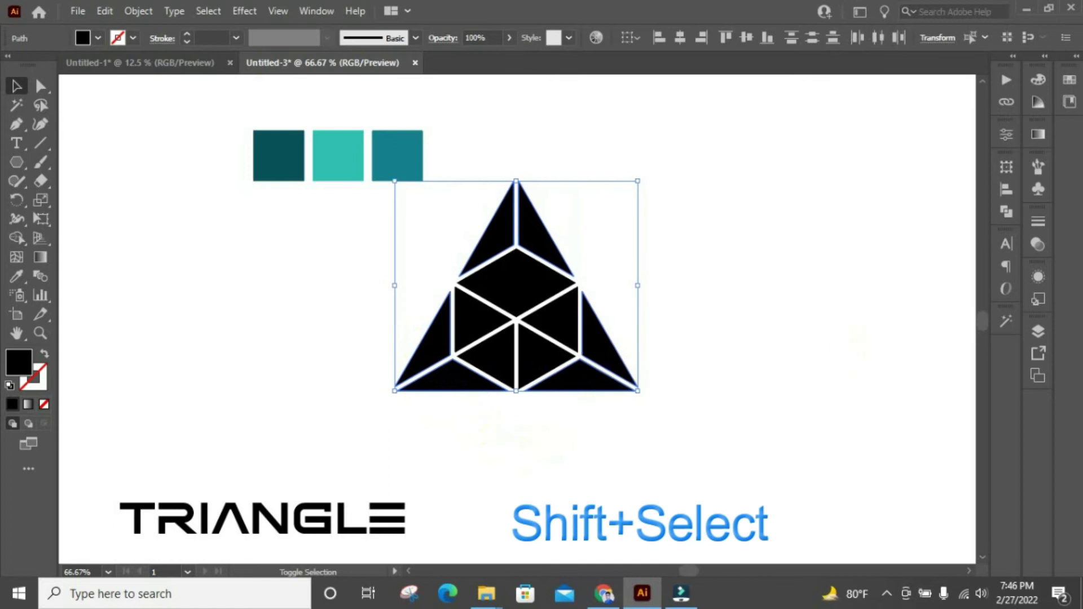
# - Fill the selected corner facets with dark teal
pyautogui.press('i')
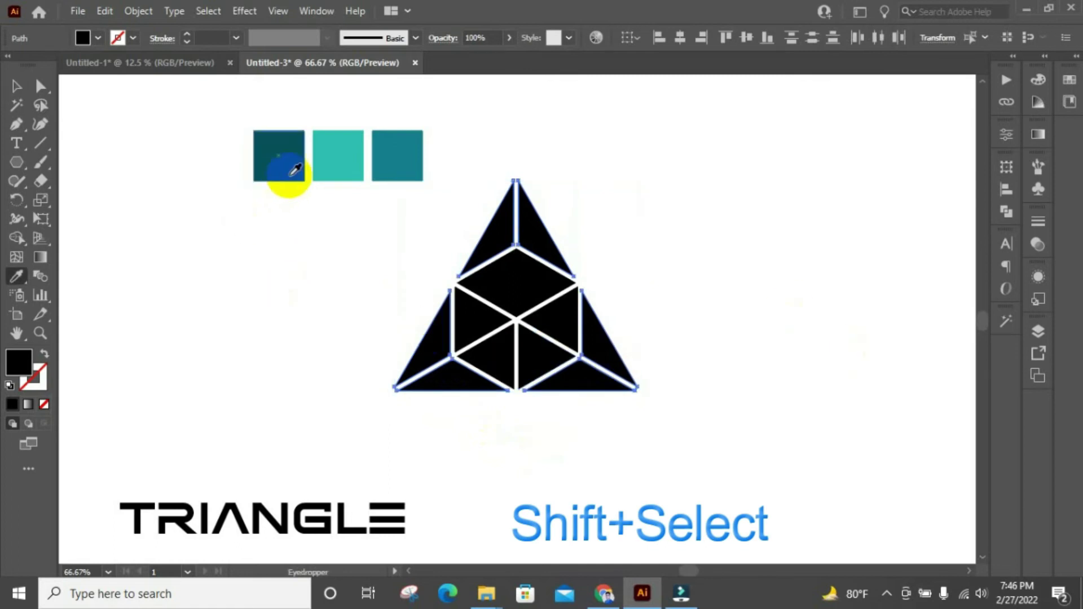
pyautogui.click(292, 171)
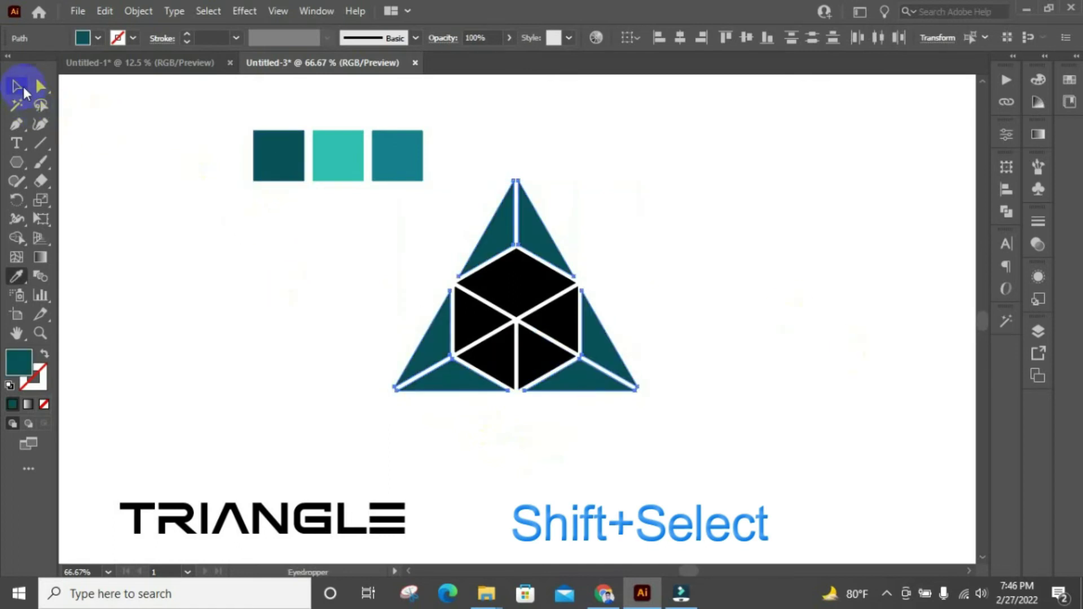
pyautogui.click(16, 86)
pyautogui.click(272, 361)
# - Fill the top diamond and lower centre facets with light teal
pyautogui.click(538, 286)
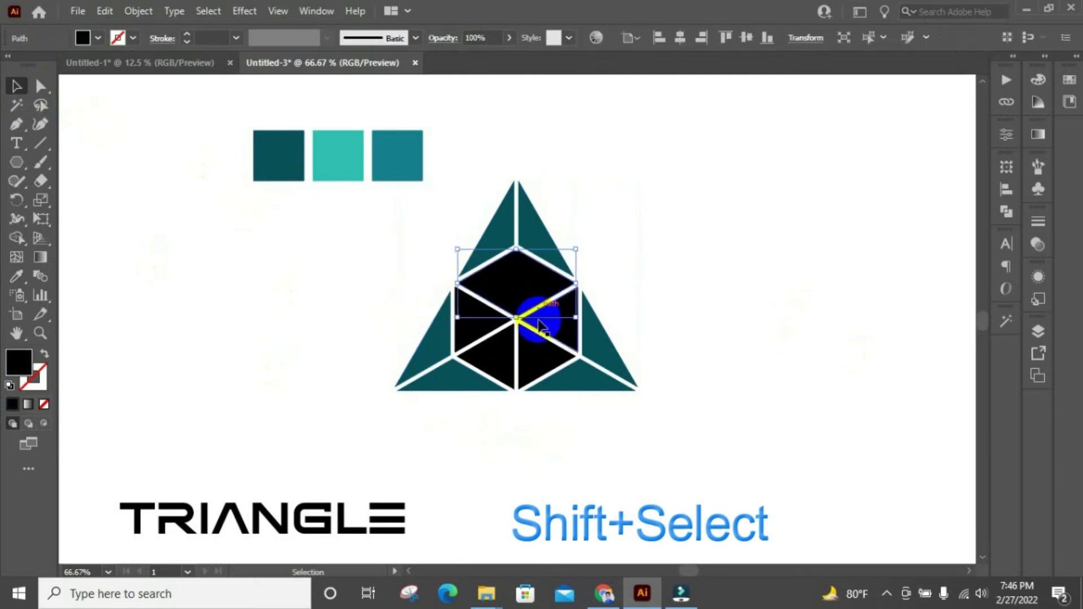
pyautogui.keyDown('shift'); pyautogui.click(499, 370); pyautogui.keyUp('shift')
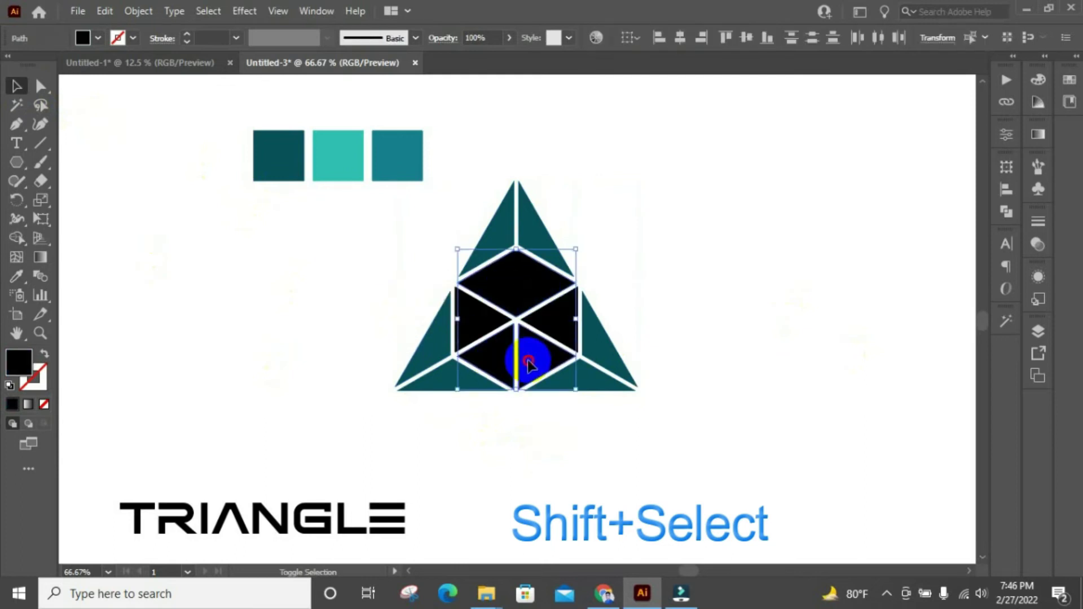
pyautogui.press('i')
pyautogui.click(356, 156)
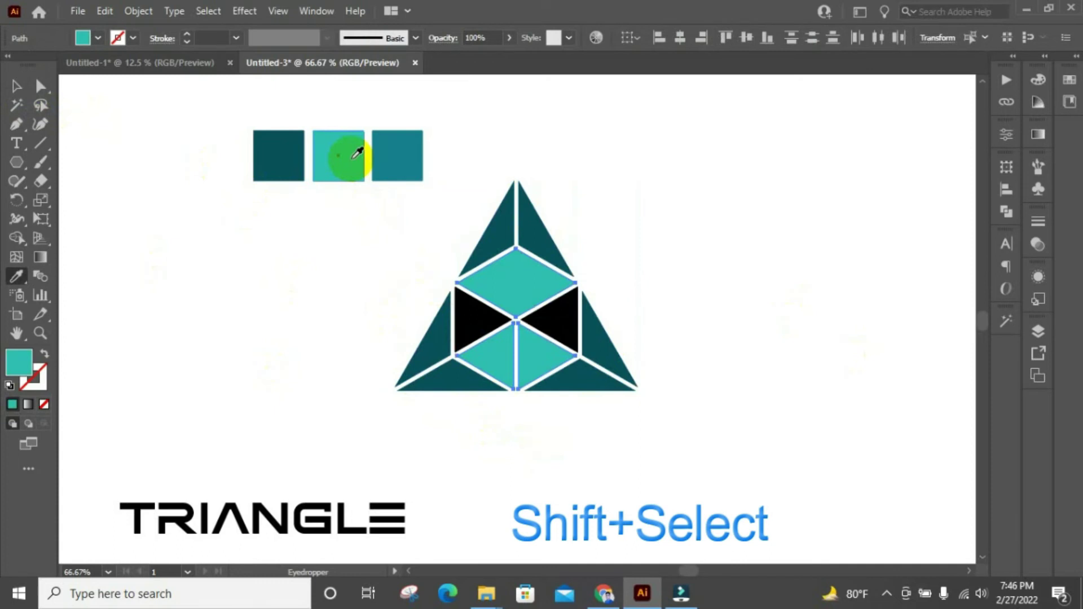
# - Fill the left and right side triangles with mid teal
pyautogui.press('v')
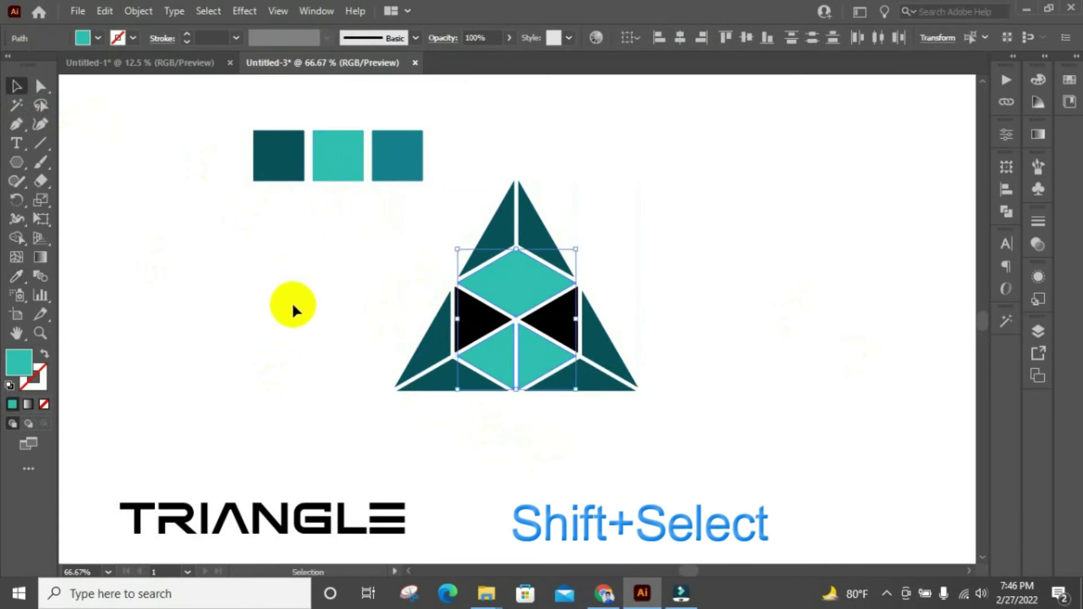
pyautogui.click(488, 321)
pyautogui.keyDown('shift'); pyautogui.click(573, 321); pyautogui.keyUp('shift')
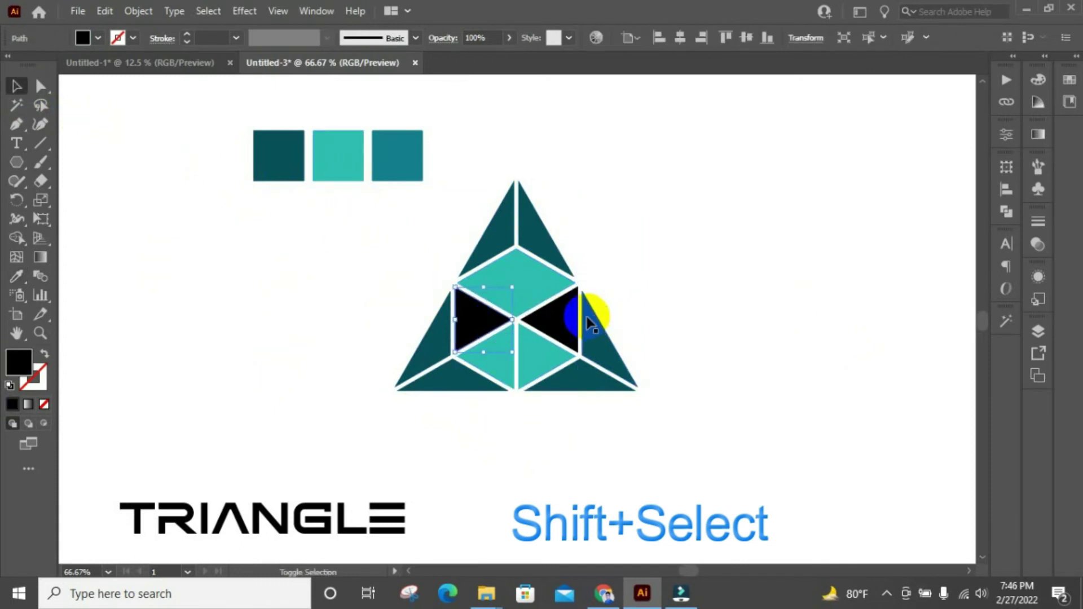
pyautogui.press('i')
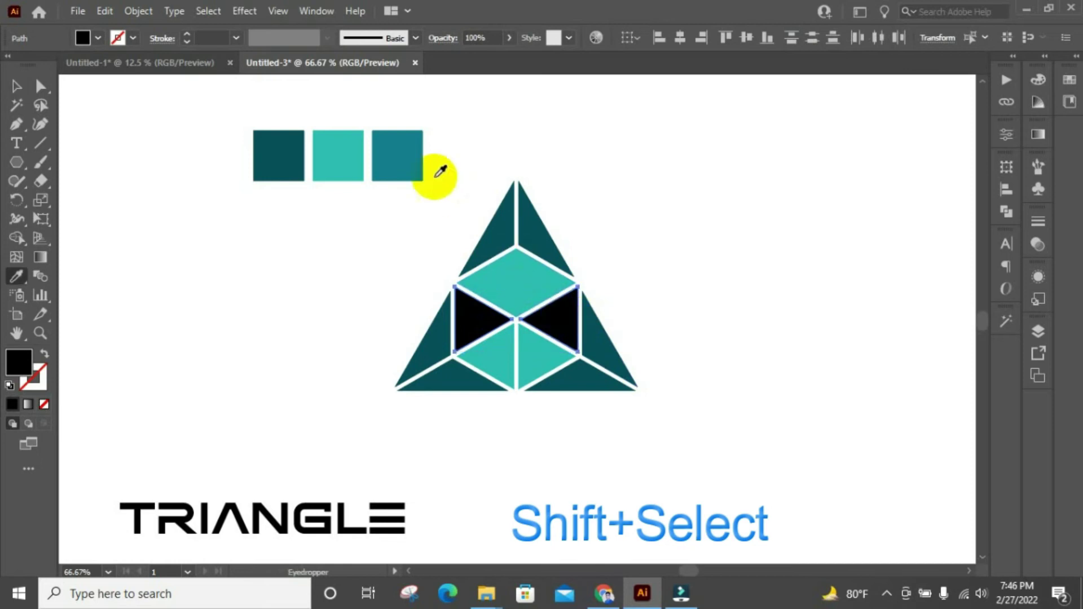
pyautogui.click(409, 165)
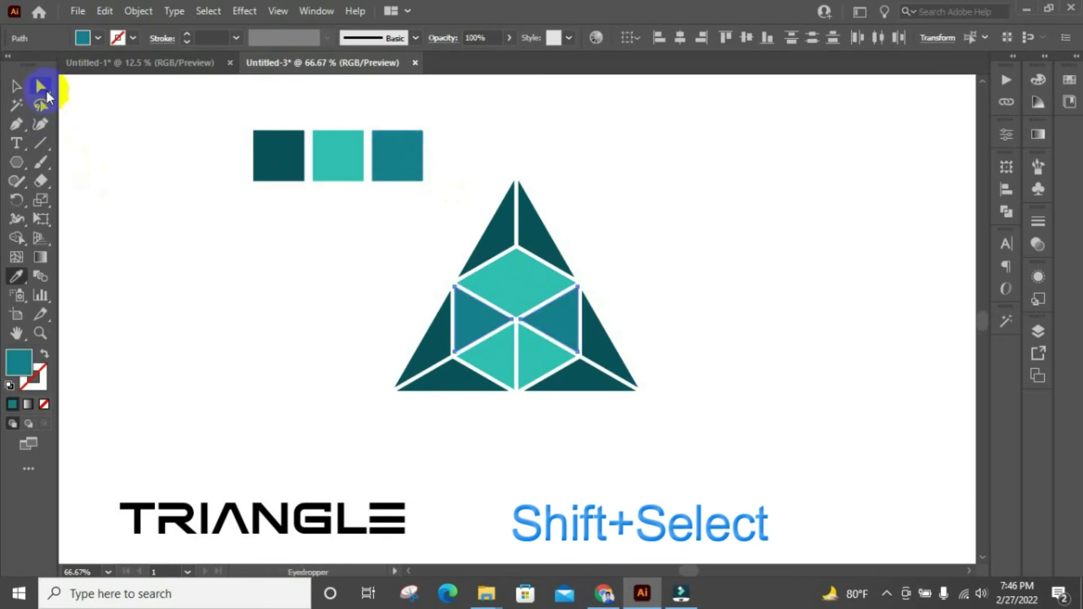
pyautogui.click(673, 154)
# - Group all the triangle's facets into a single object
pyautogui.moveTo(438, 218); pyautogui.dragTo(620, 395)
pyautogui.rightClick(568, 332)
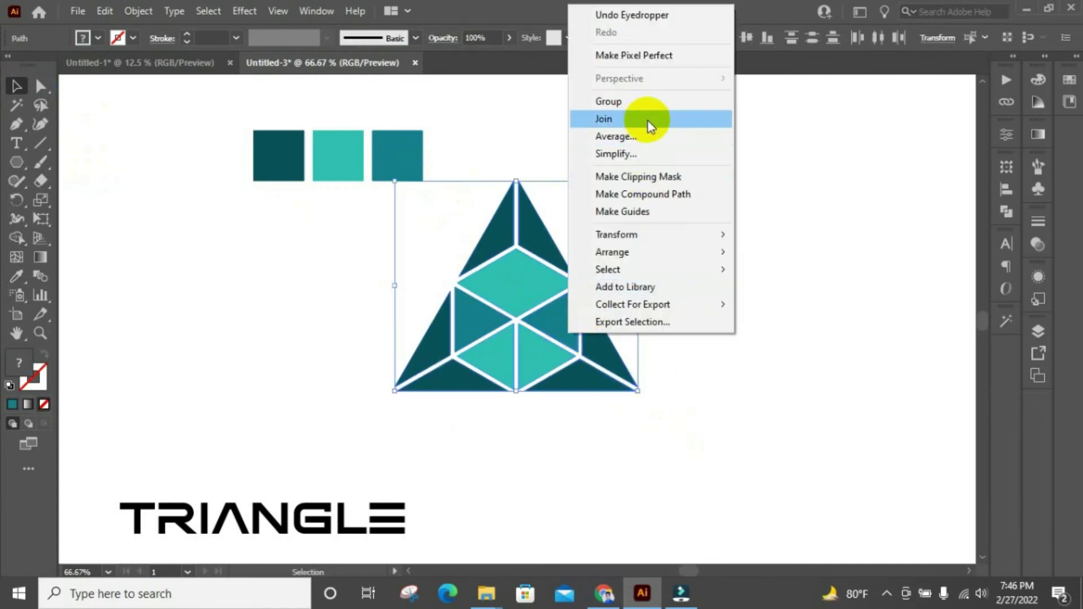
pyautogui.click(648, 104)
pyautogui.click(799, 290)
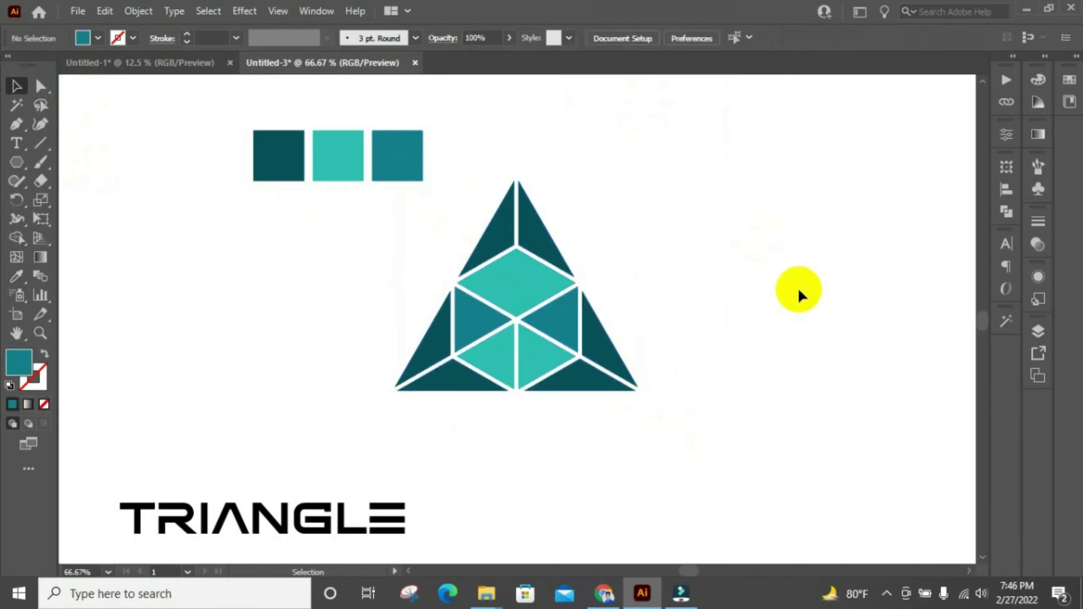
# - Move the TRIANGLE word under the logo and align both on their horizontal centres
pyautogui.moveTo(401, 546); pyautogui.dragTo(601, 437)
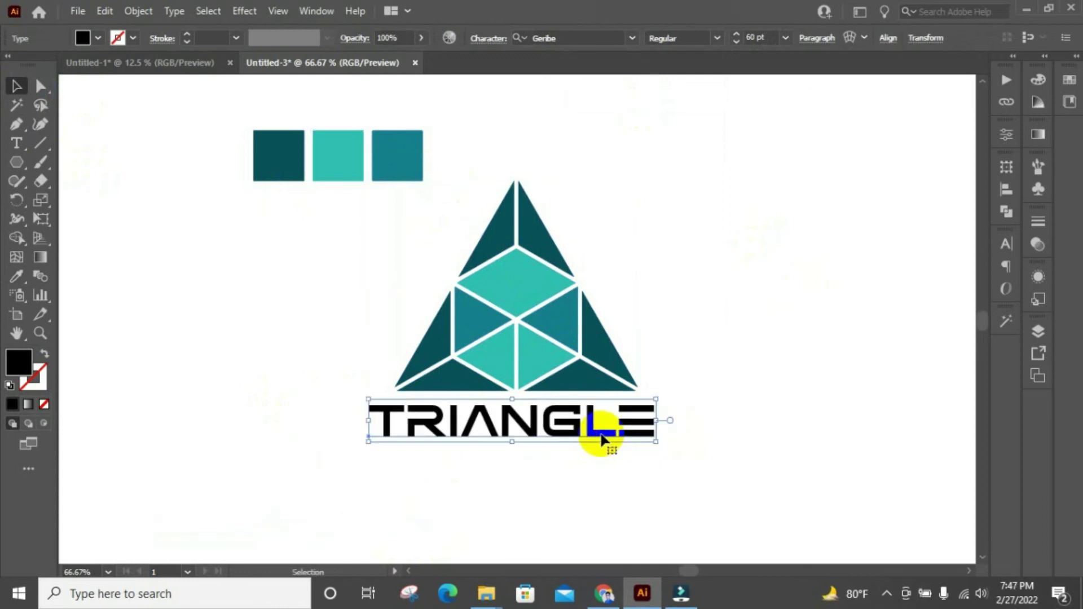
pyautogui.click(712, 376)
pyautogui.click(579, 435)
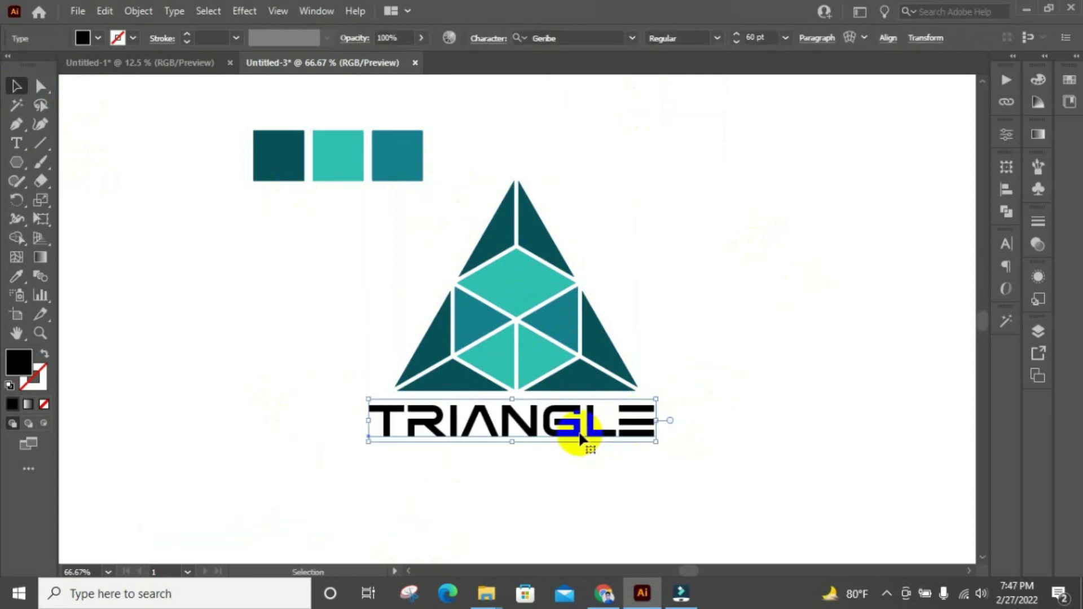
pyautogui.moveTo(372, 297)
pyautogui.mouseDown()
pyautogui.moveTo(664, 466)
pyautogui.moveTo(661, 495)
pyautogui.mouseUp()
pyautogui.click(658, 391)
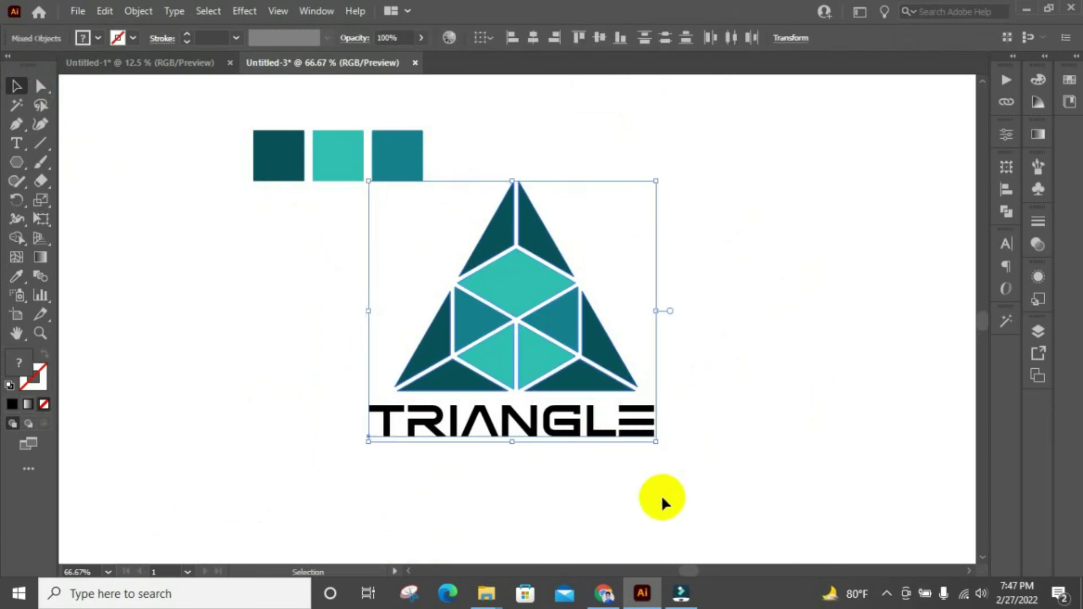
pyautogui.click(540, 37)
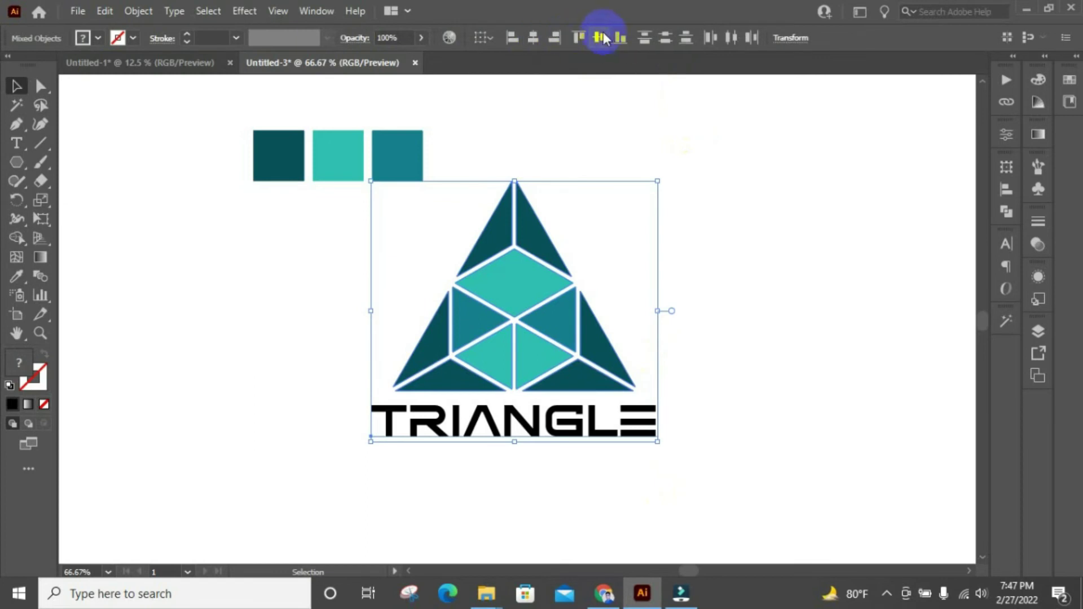
pyautogui.click(812, 327)
pyautogui.click(475, 428)
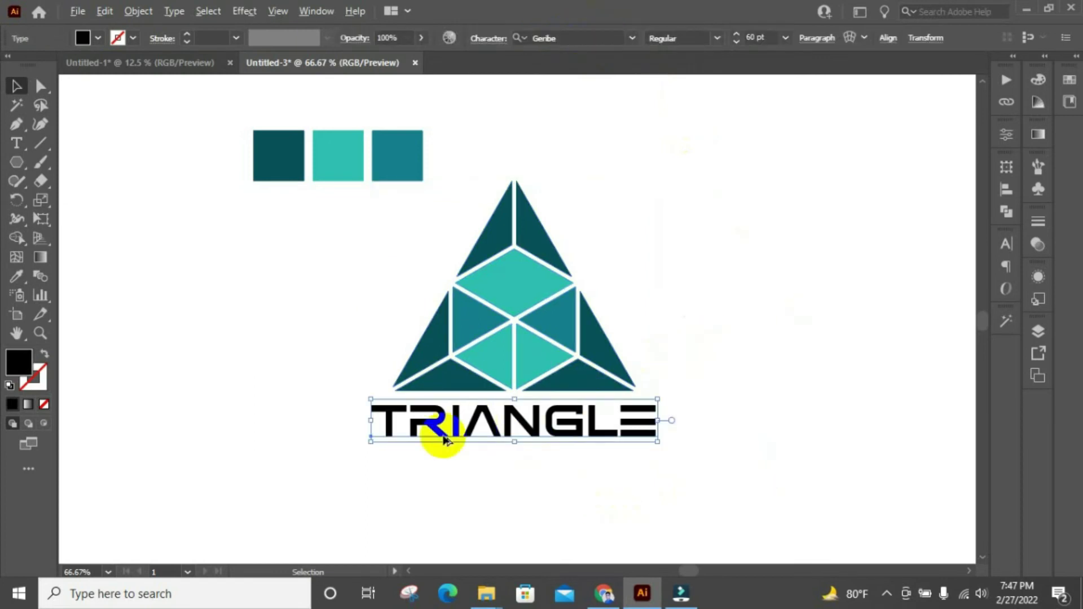
# - Recolour the TRIANGLE text with the first square's dark teal
pyautogui.scroll(1, 443, 432)
pyautogui.rightClick(492, 420)
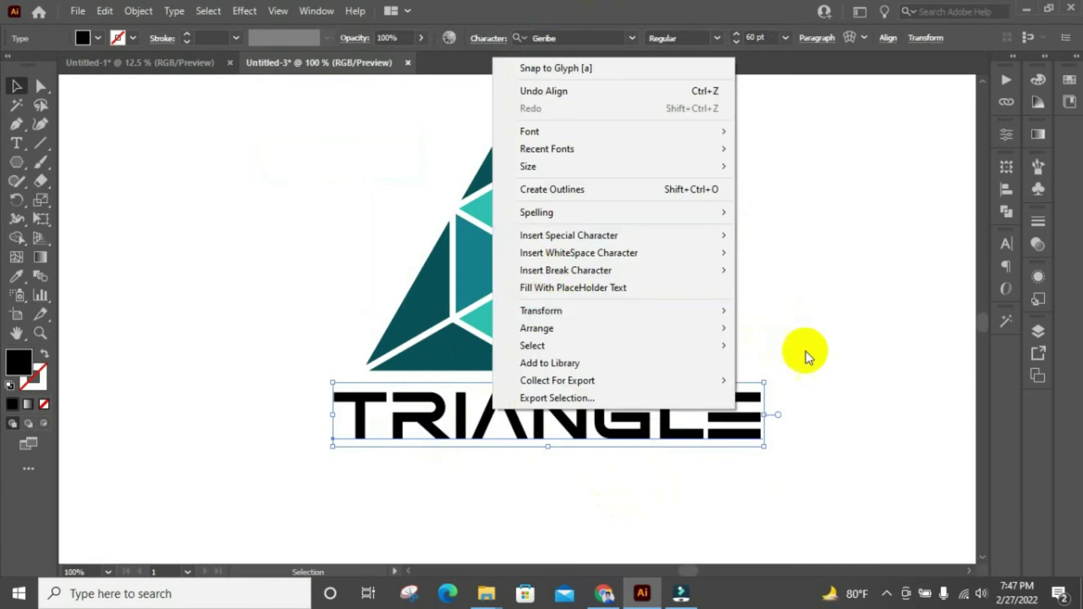
pyautogui.click(839, 358)
pyautogui.click(671, 445)
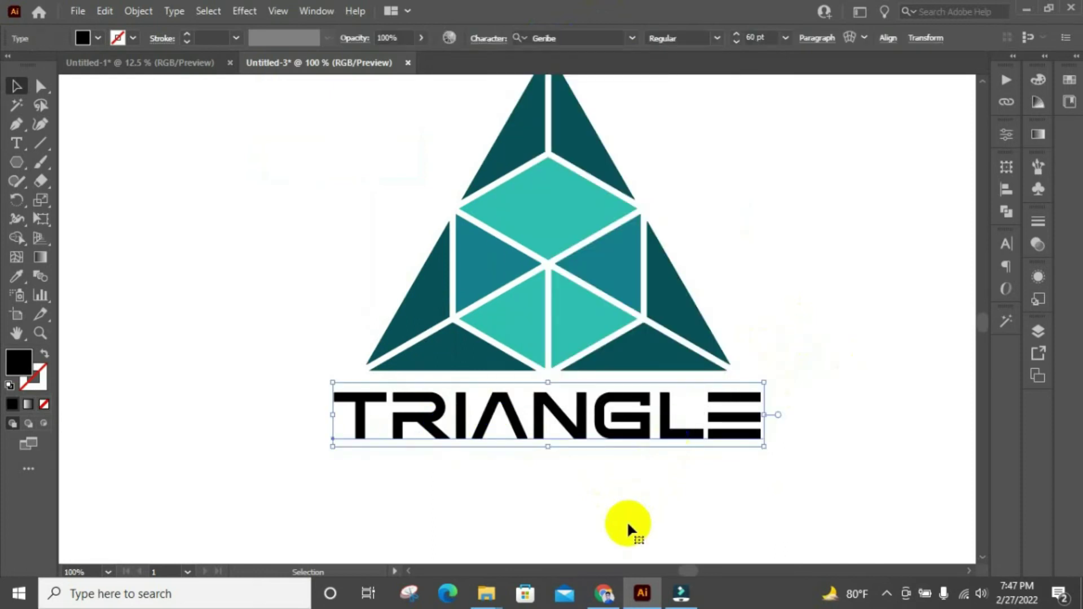
pyautogui.scroll(-1, 628, 521)
pyautogui.press('i')
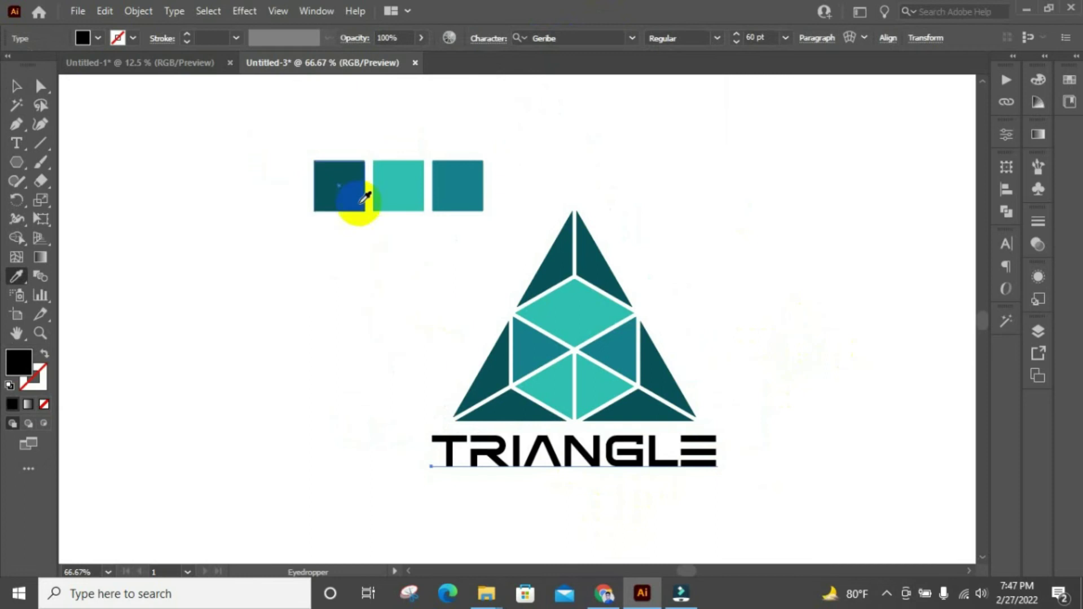
pyautogui.click(357, 201)
pyautogui.click(17, 90)
pyautogui.click(323, 413)
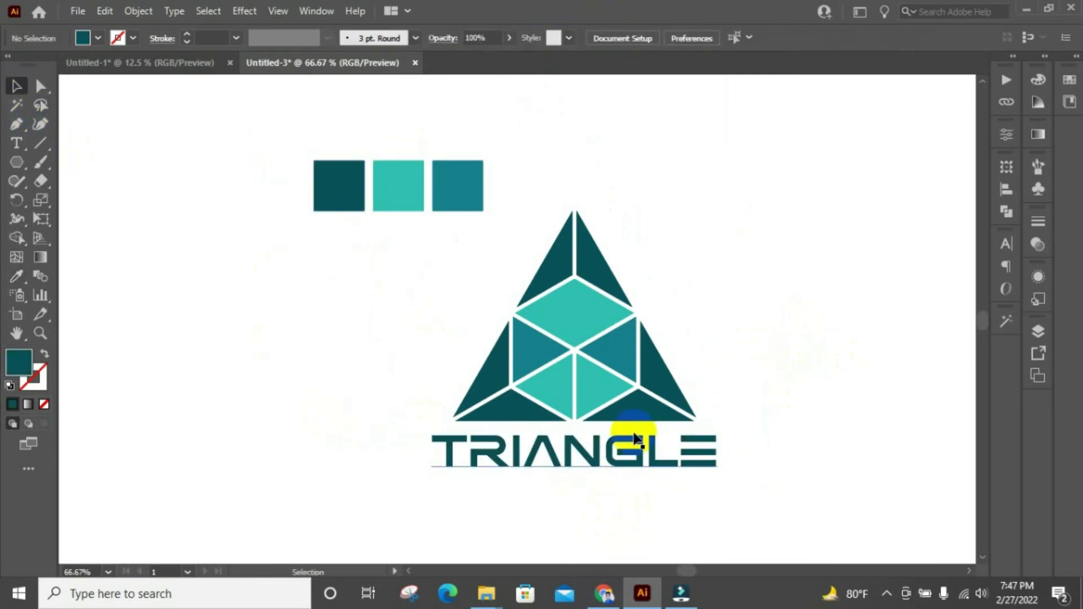
# - Convert the TRIANGLE text to outlines
pyautogui.scroll(1, 745, 450)
pyautogui.click(478, 466)
pyautogui.rightClick(471, 467)
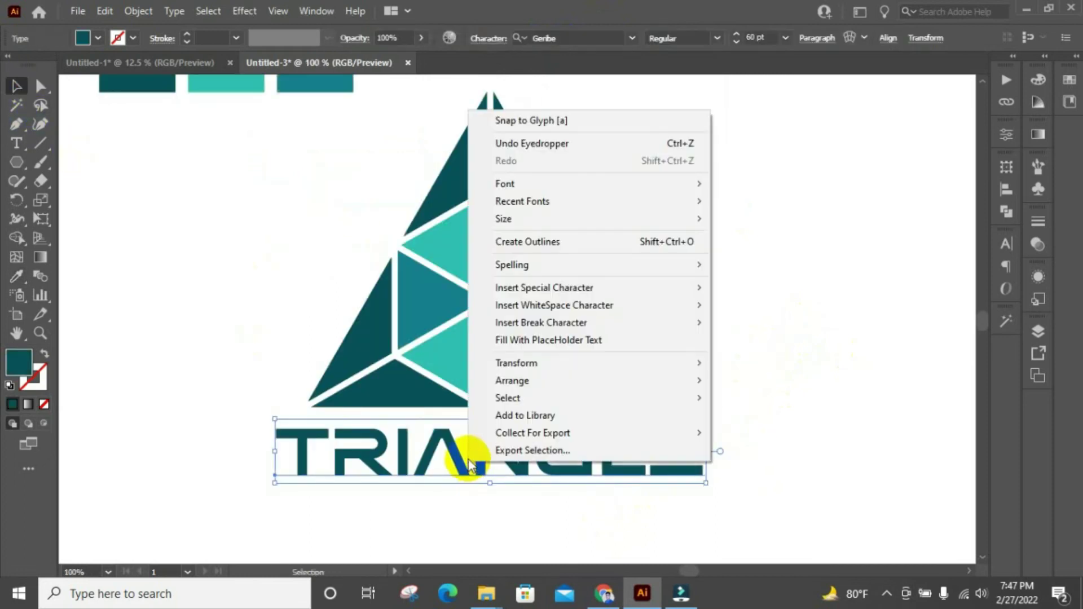
pyautogui.click(573, 244)
pyautogui.click(753, 345)
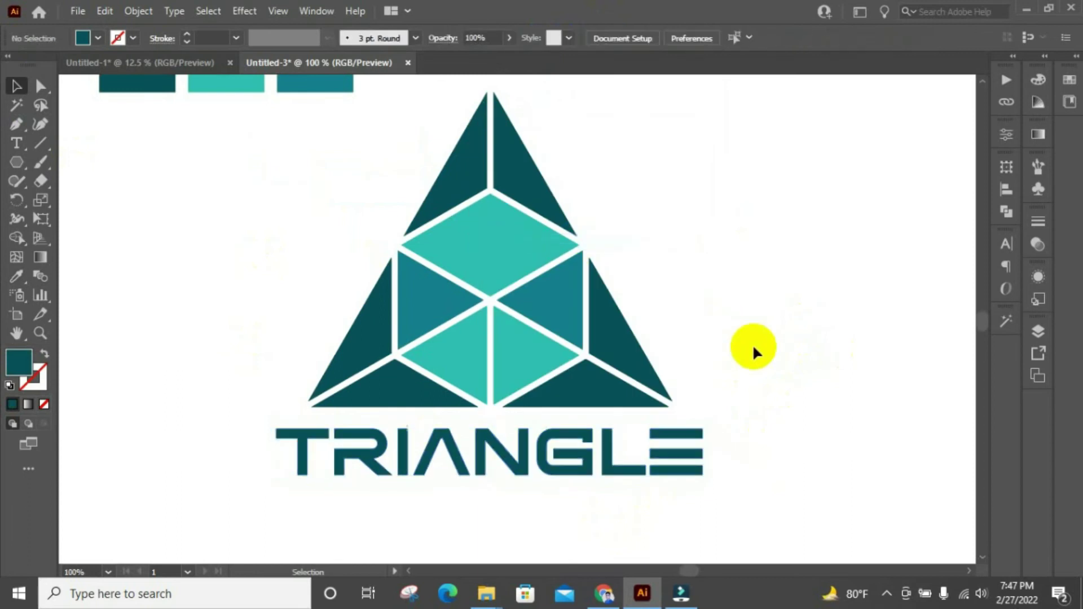
# - Ungroup the outlined word into separate letter shapes
pyautogui.click(475, 449)
pyautogui.rightClick(475, 448)
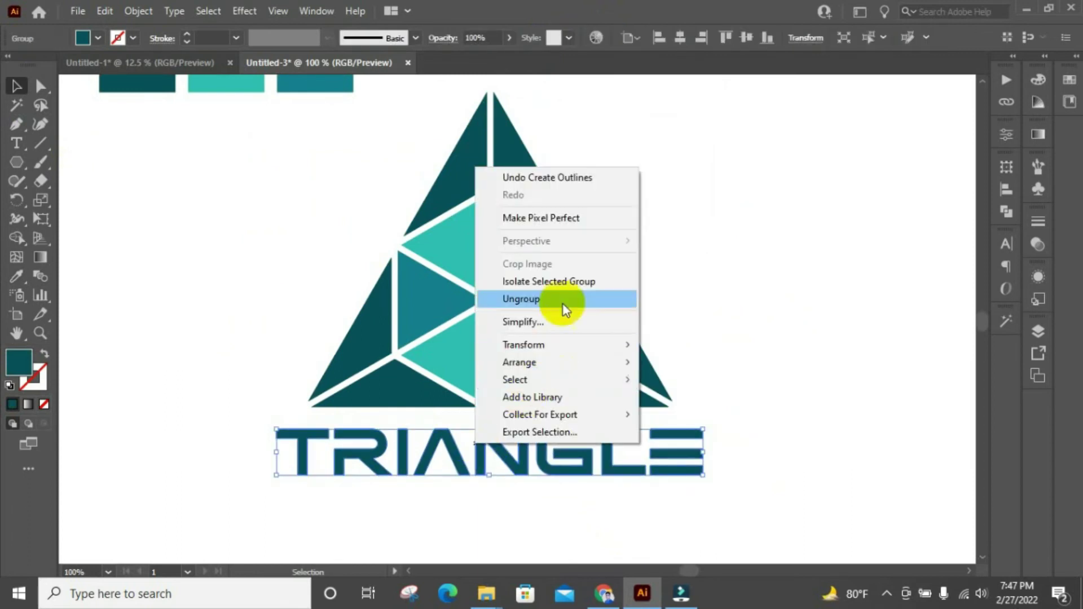
pyautogui.click(562, 300)
pyautogui.click(760, 322)
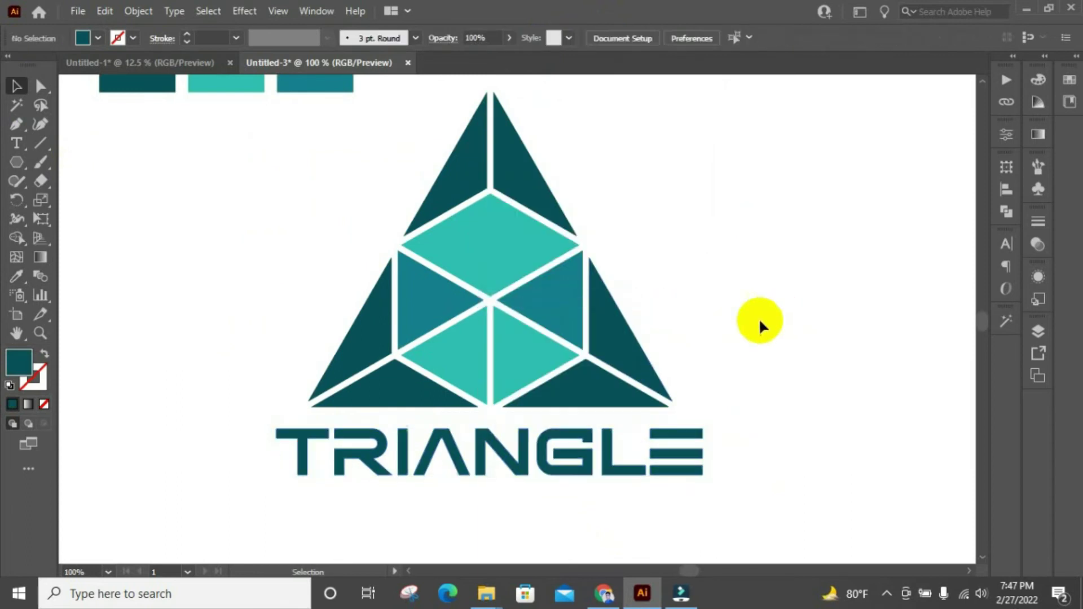
pyautogui.click(326, 432)
pyautogui.keyDown('alt'); pyautogui.scroll(3, 358, 435); pyautogui.keyUp('alt')
# - Extend the T's crossbar anchors rightward until the bar meets the R
pyautogui.keyDown('alt'); pyautogui.scroll(-1, 394, 321); pyautogui.keyUp('alt')
pyautogui.click(41, 86)
pyautogui.keyDown('alt'); pyautogui.scroll(2, 340, 396); pyautogui.keyUp('alt')
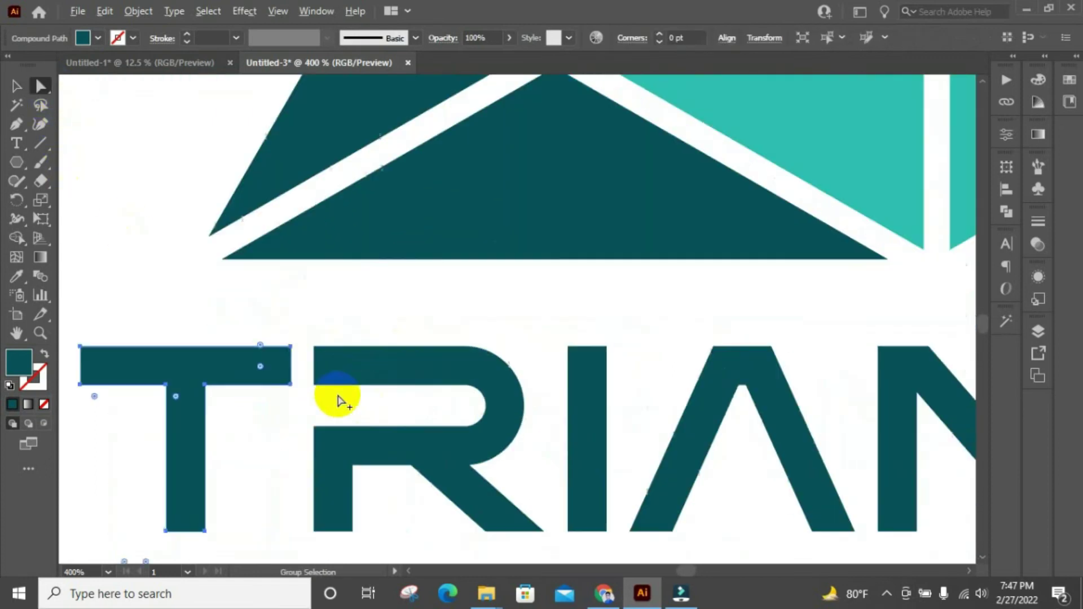
pyautogui.click(290, 347)
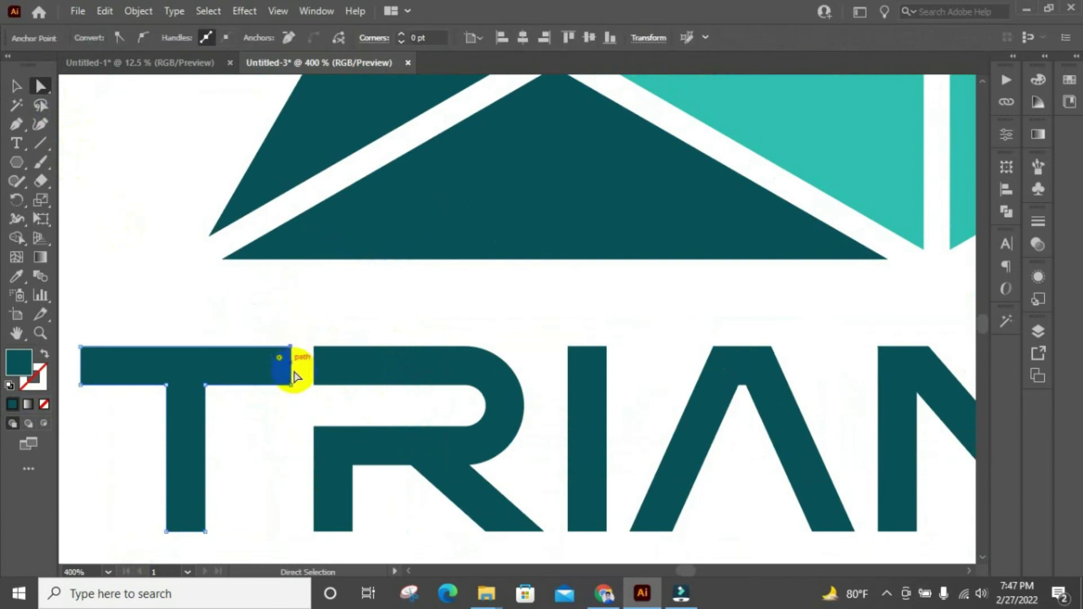
pyautogui.moveTo(291, 391); pyautogui.dragTo(334, 388)
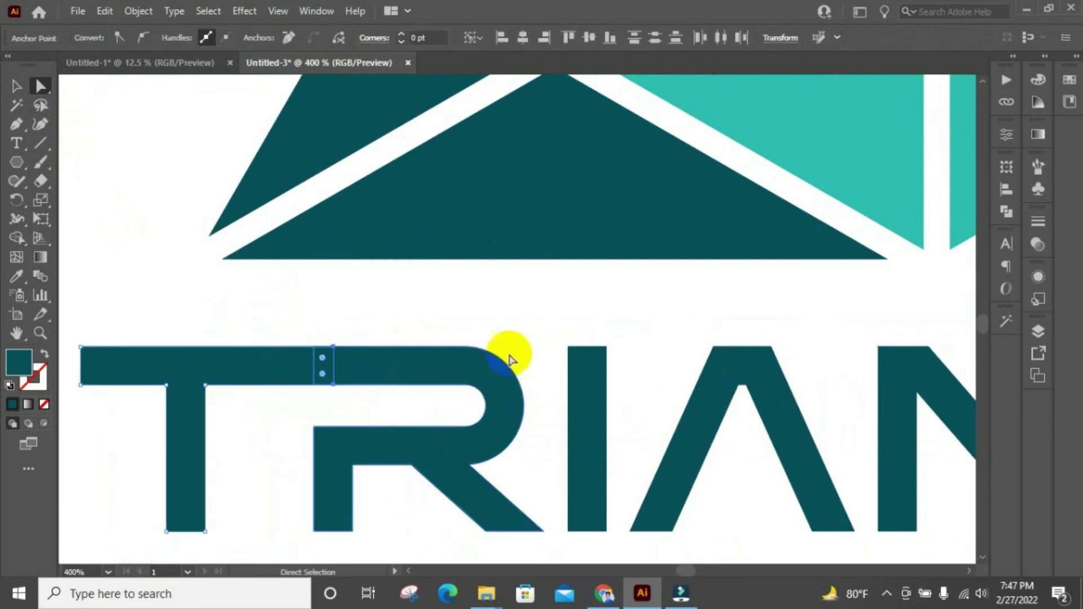
pyautogui.scroll(-5, 186, 389)
pyautogui.scroll(2, 815, 416)
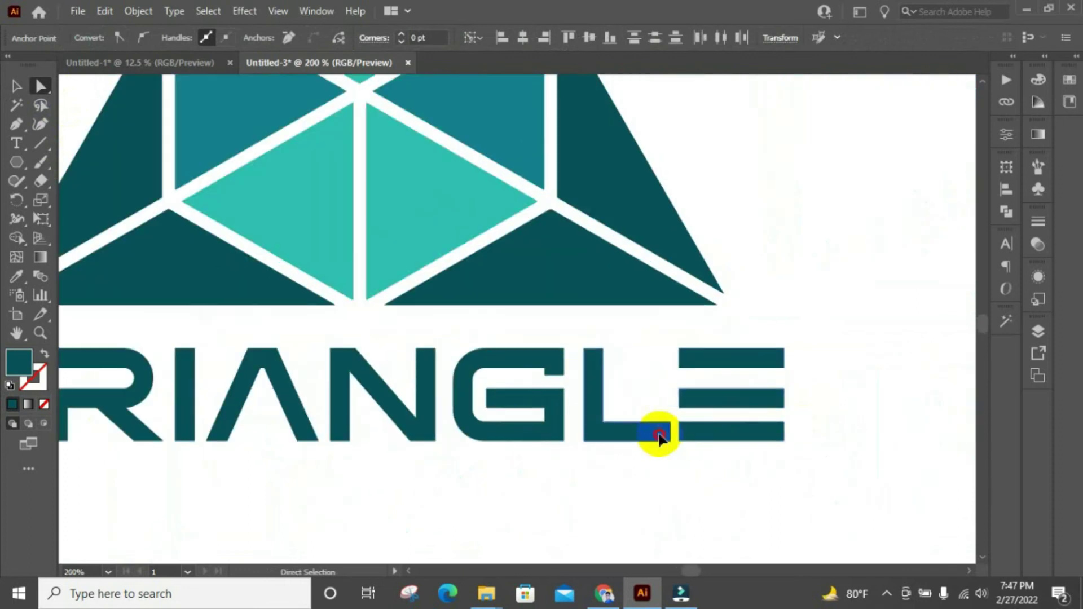
# - Drag the L's base end anchors rightward until the foot reaches the E
pyautogui.click(659, 431)
pyautogui.scroll(3, 649, 434)
pyautogui.click(597, 395)
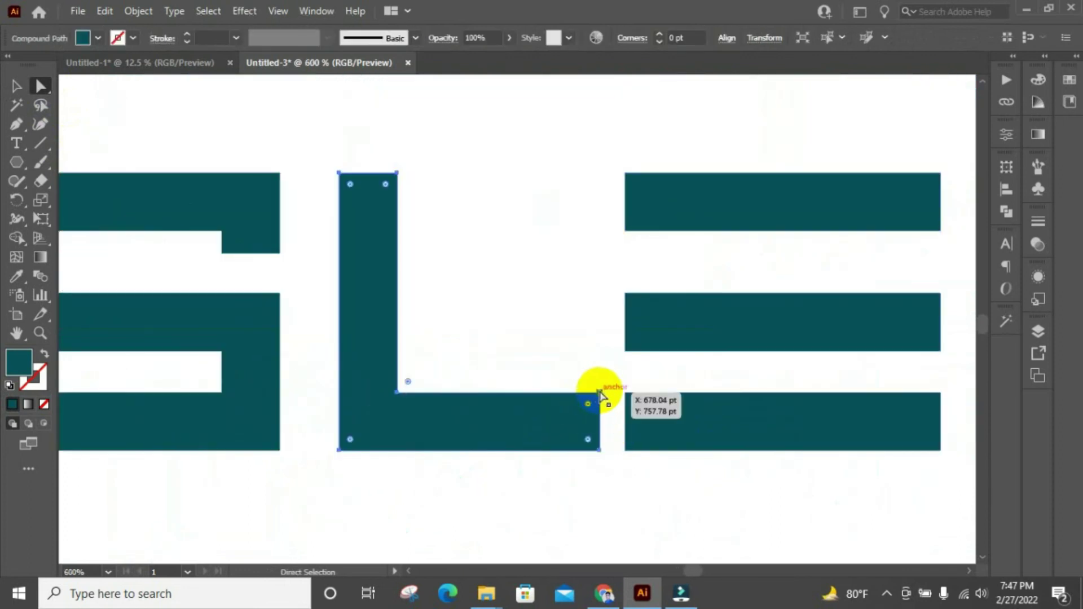
pyautogui.keyDown('shift'); pyautogui.click(599, 450); pyautogui.keyUp('shift')
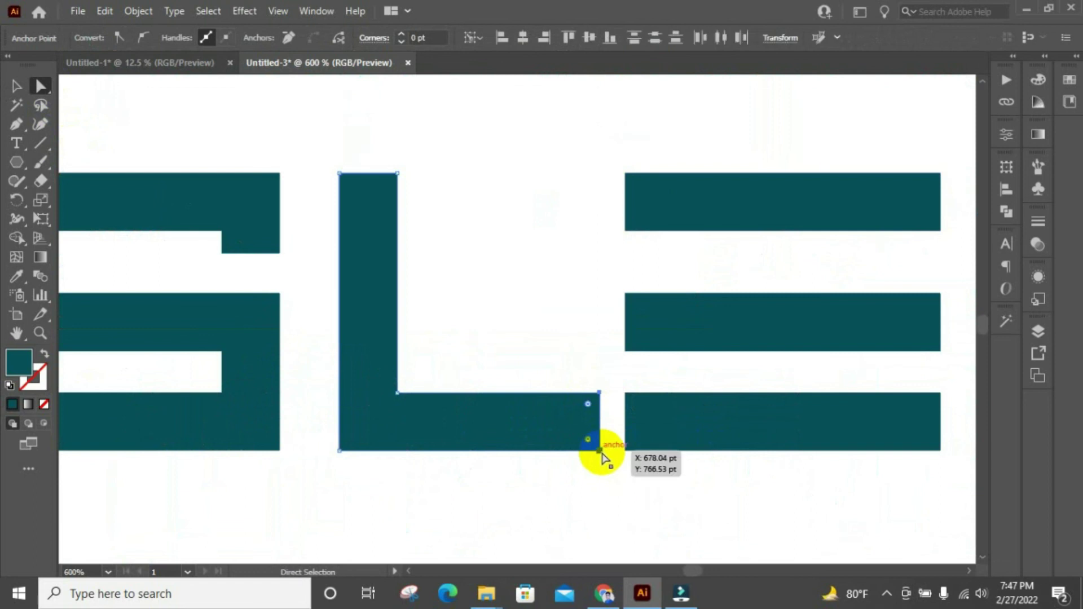
pyautogui.moveTo(599, 451); pyautogui.dragTo(682, 456)
pyautogui.scroll(-4, 750, 278)
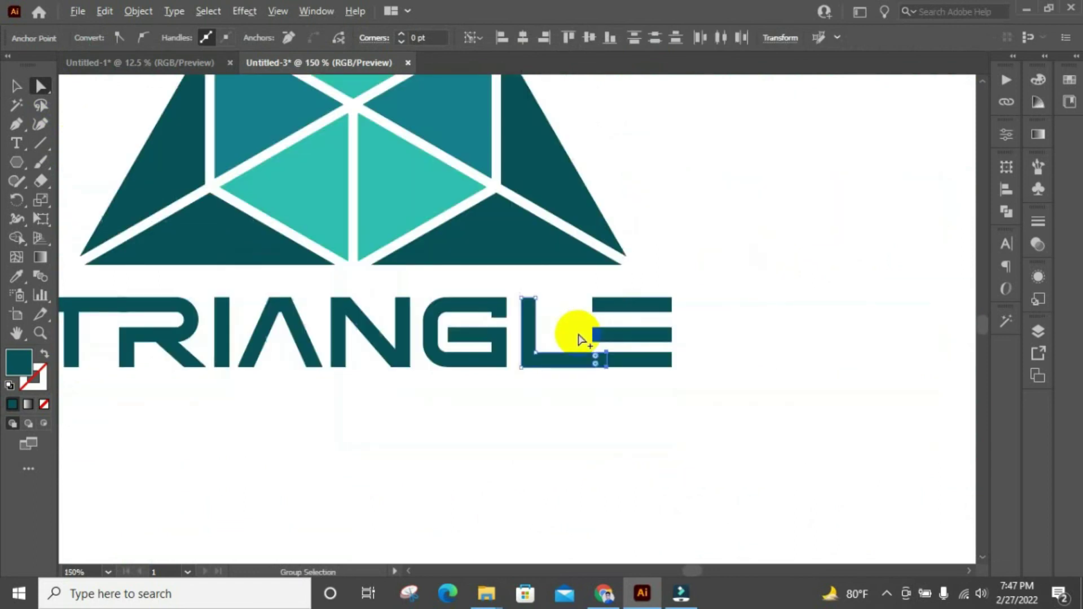
pyautogui.scroll(-1, 581, 338)
pyautogui.scroll(1, 656, 395)
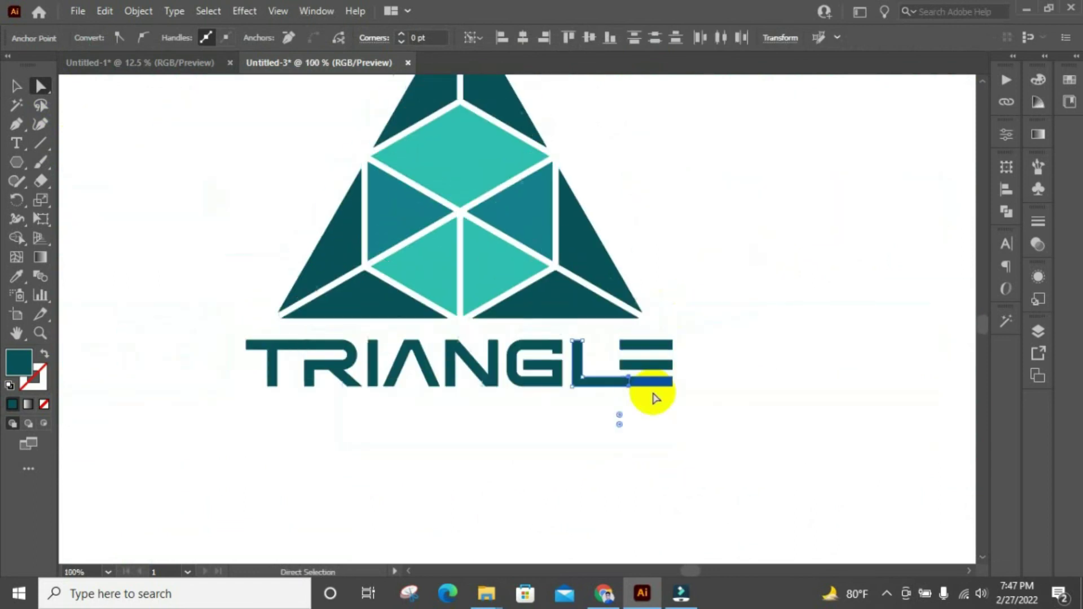
pyautogui.click(666, 440)
pyautogui.scroll(1, 666, 441)
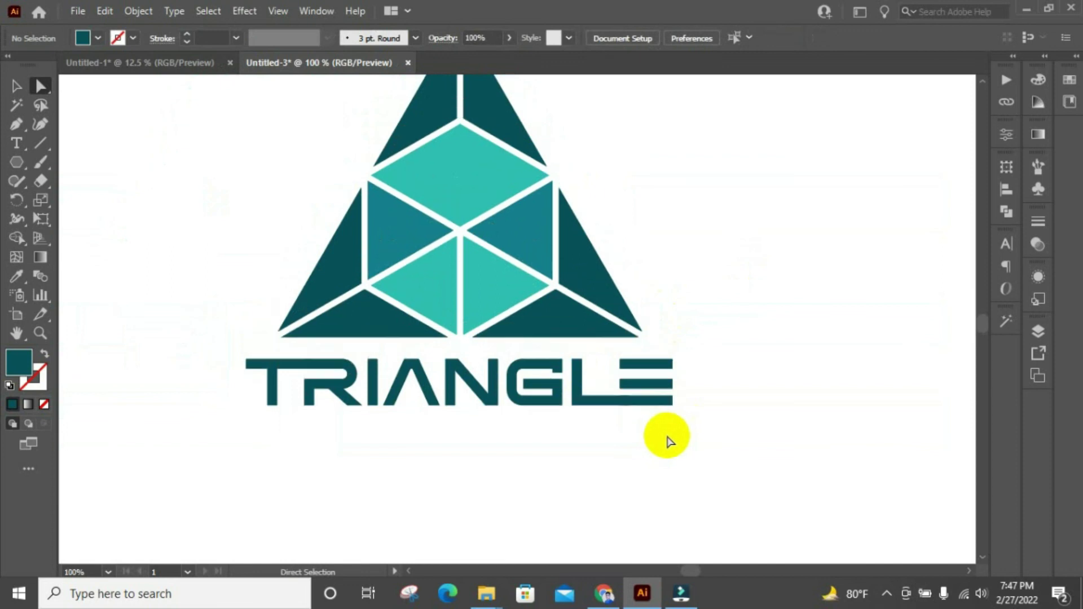
pyautogui.scroll(1, 658, 392)
pyautogui.scroll(1, 706, 373)
# - Unite the L and E into one shape with Pathfinder
pyautogui.scroll(-2, 727, 372)
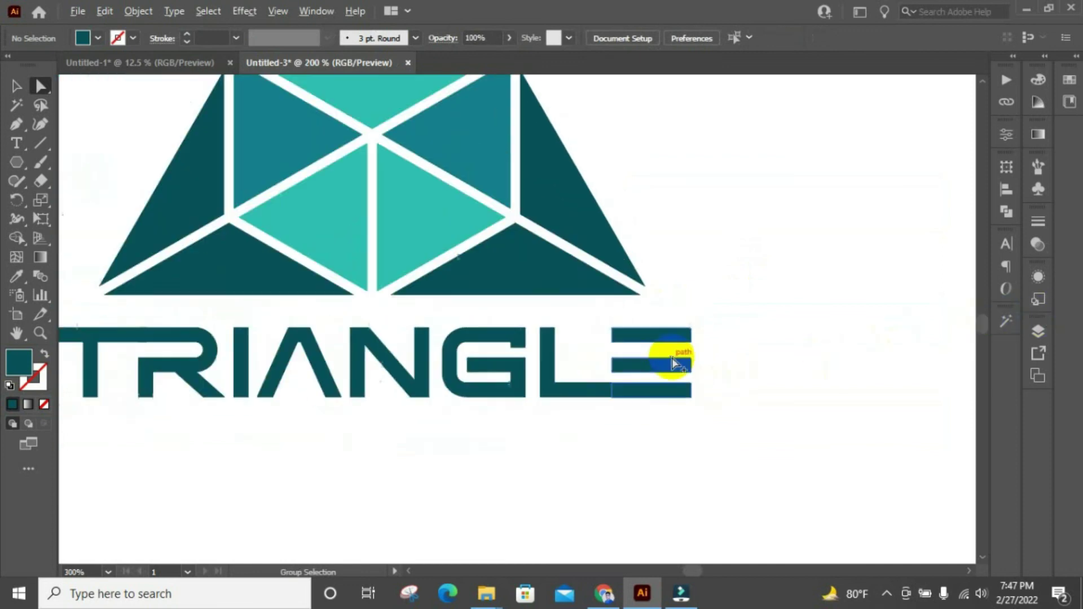
pyautogui.moveTo(568, 326); pyautogui.dragTo(666, 404)
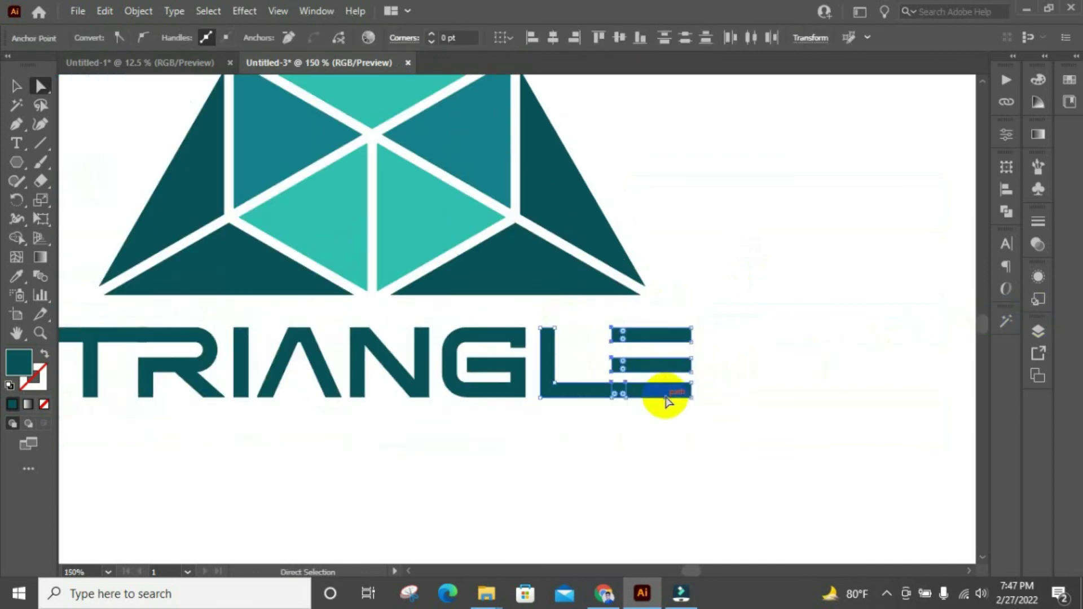
pyautogui.click(1007, 211)
pyautogui.click(829, 201)
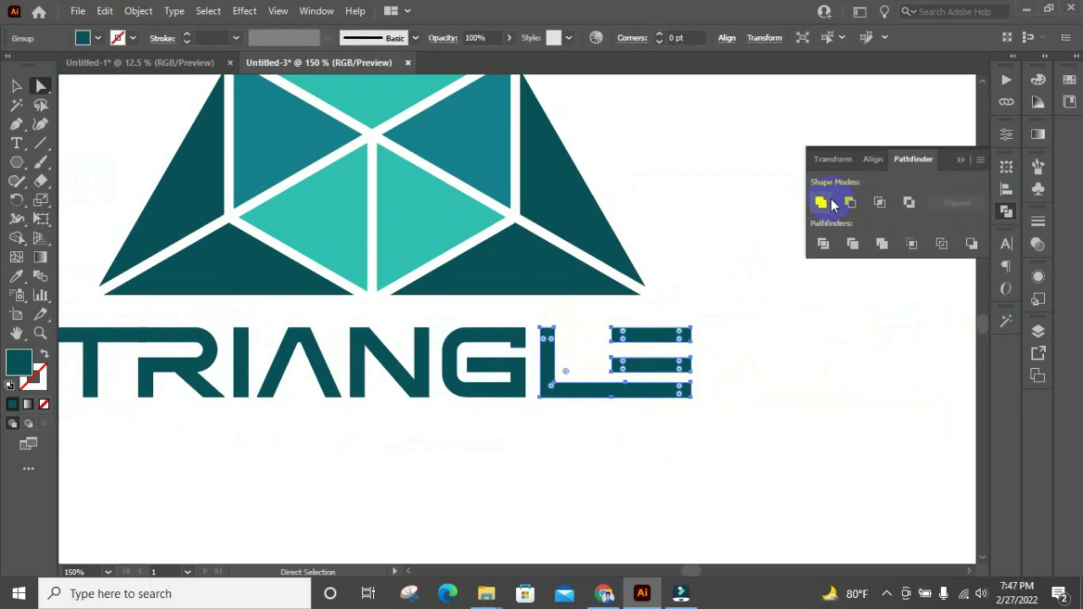
pyautogui.click(959, 161)
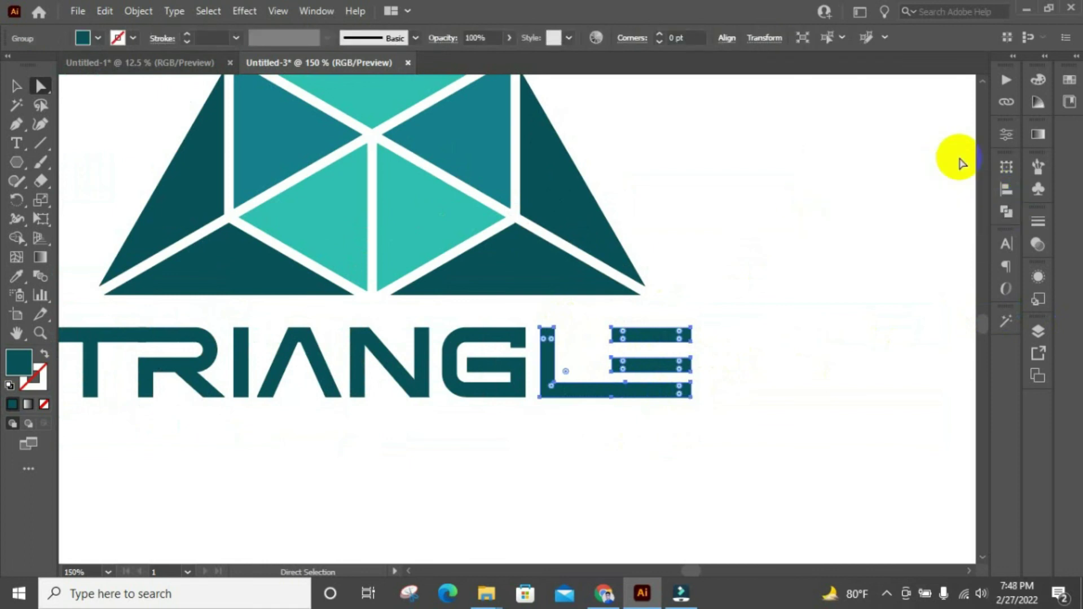
pyautogui.click(796, 379)
pyautogui.hotkey('ctrl', '-')
# - Unite the T and R into a single shape with Pathfinder
pyautogui.moveTo(244, 345); pyautogui.dragTo(408, 413)
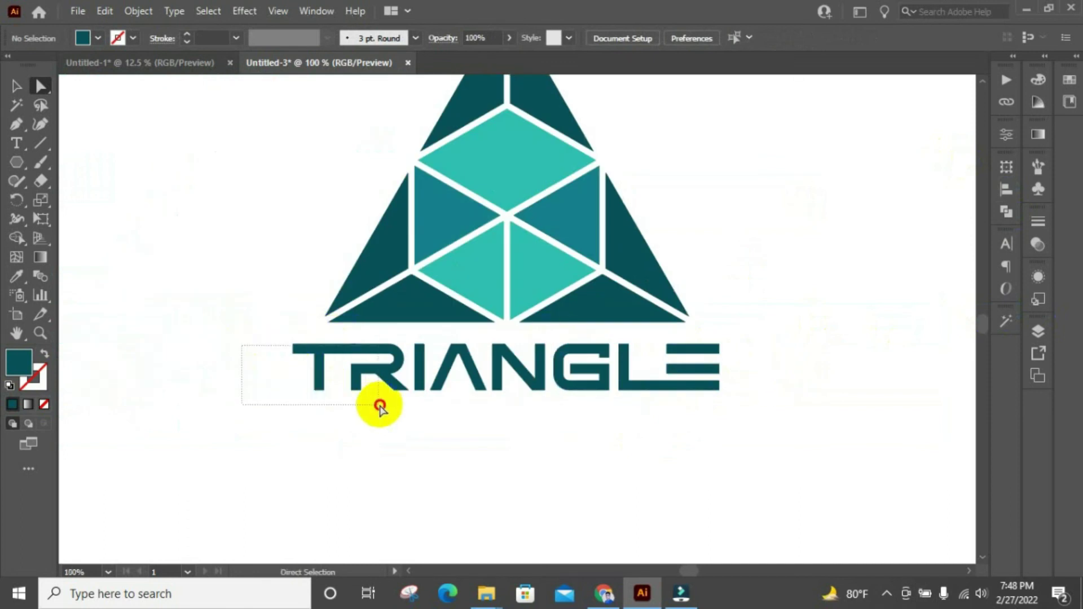
pyautogui.click(1008, 198)
pyautogui.click(823, 202)
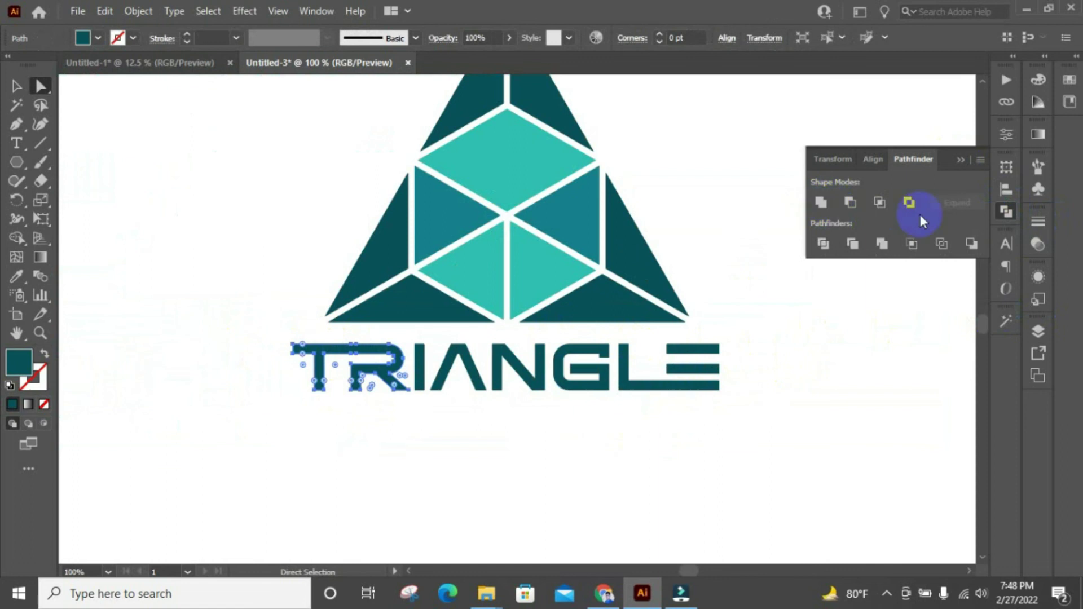
pyautogui.click(1004, 212)
pyautogui.click(762, 441)
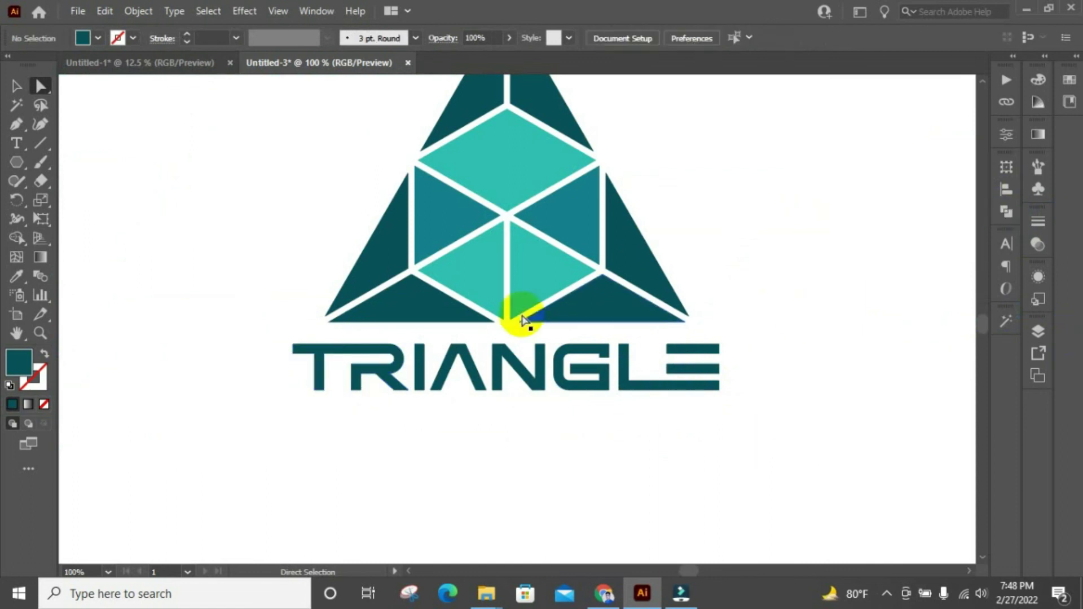
pyautogui.hotkey('ctrl', '-')
pyautogui.hotkey('ctrl', '+')
pyautogui.scroll(1, 709, 353)
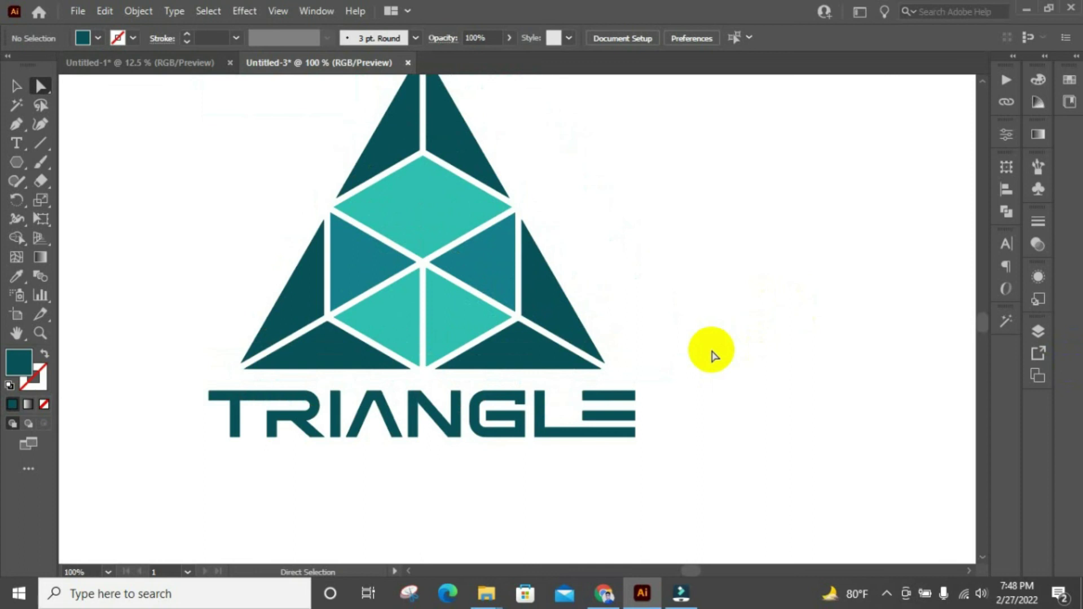
# - Group the teal triangle with the TRIANGLE wordmark and drag the group lower
pyautogui.click(16, 86)
pyautogui.hotkey('ctrl', '-')
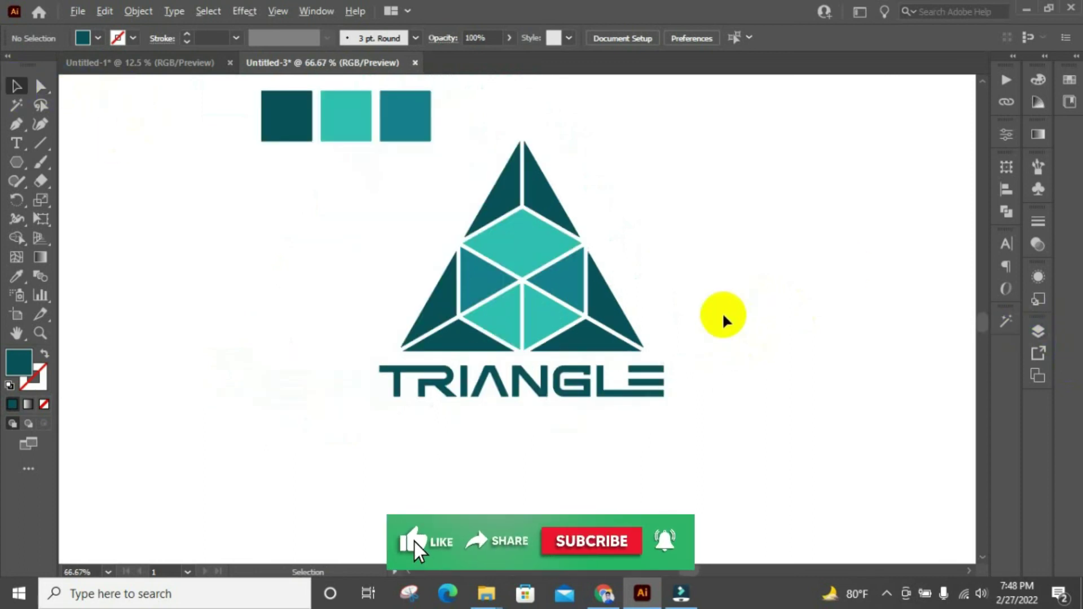
pyautogui.moveTo(346, 229); pyautogui.dragTo(544, 314)
pyautogui.rightClick(535, 296)
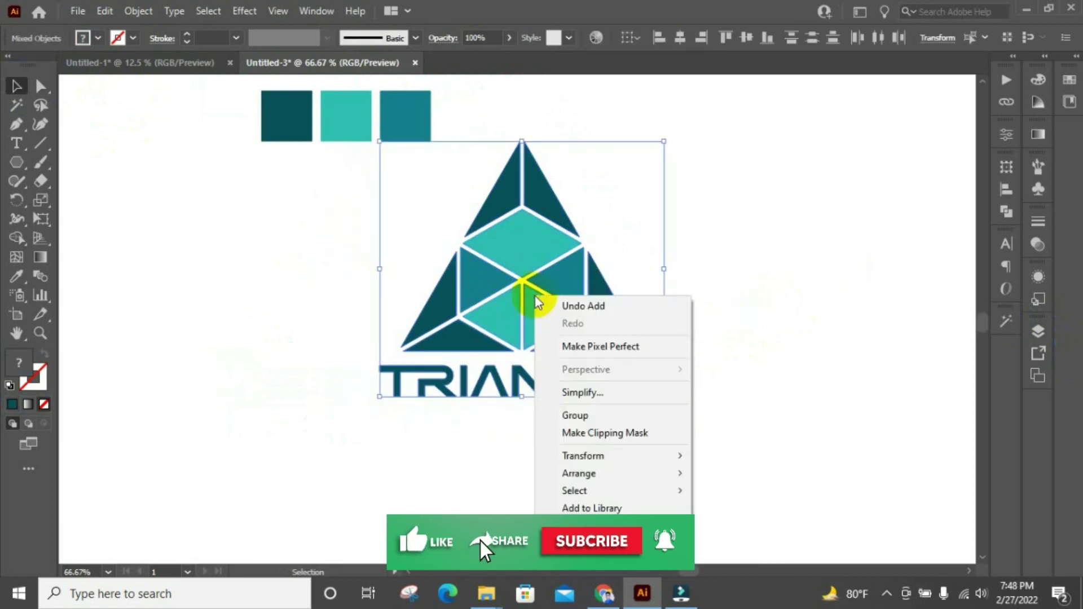
pyautogui.click(609, 416)
pyautogui.click(725, 276)
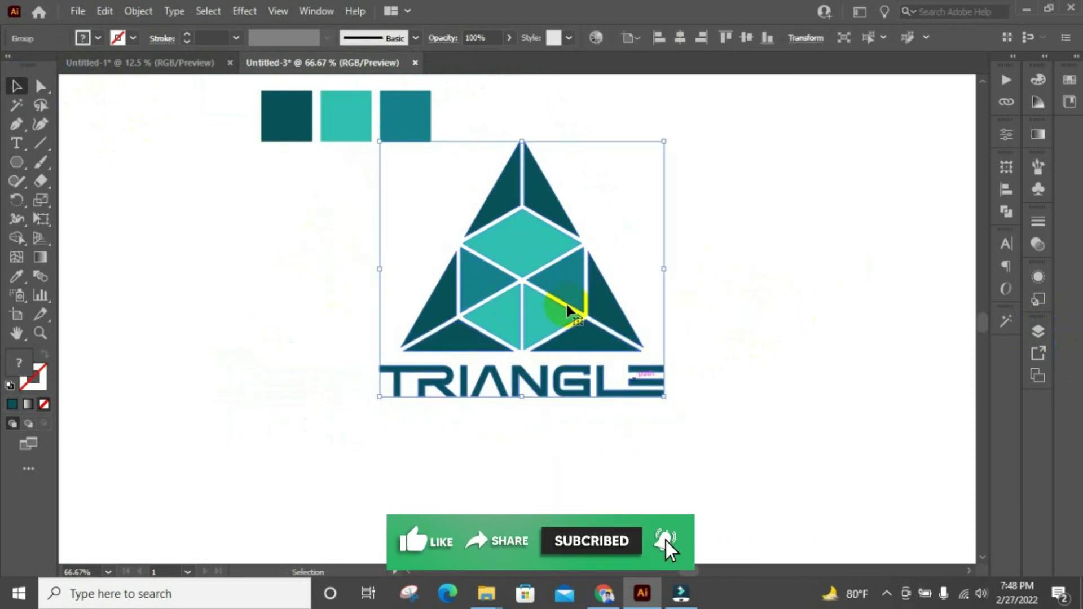
pyautogui.moveTo(564, 248); pyautogui.dragTo(593, 302)
pyautogui.click(782, 268)
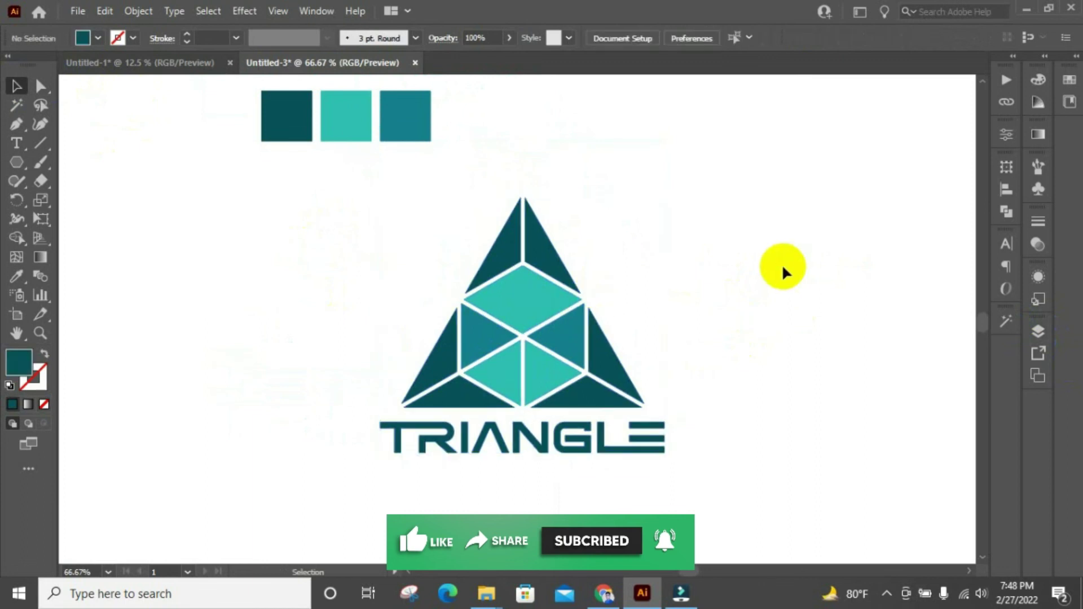